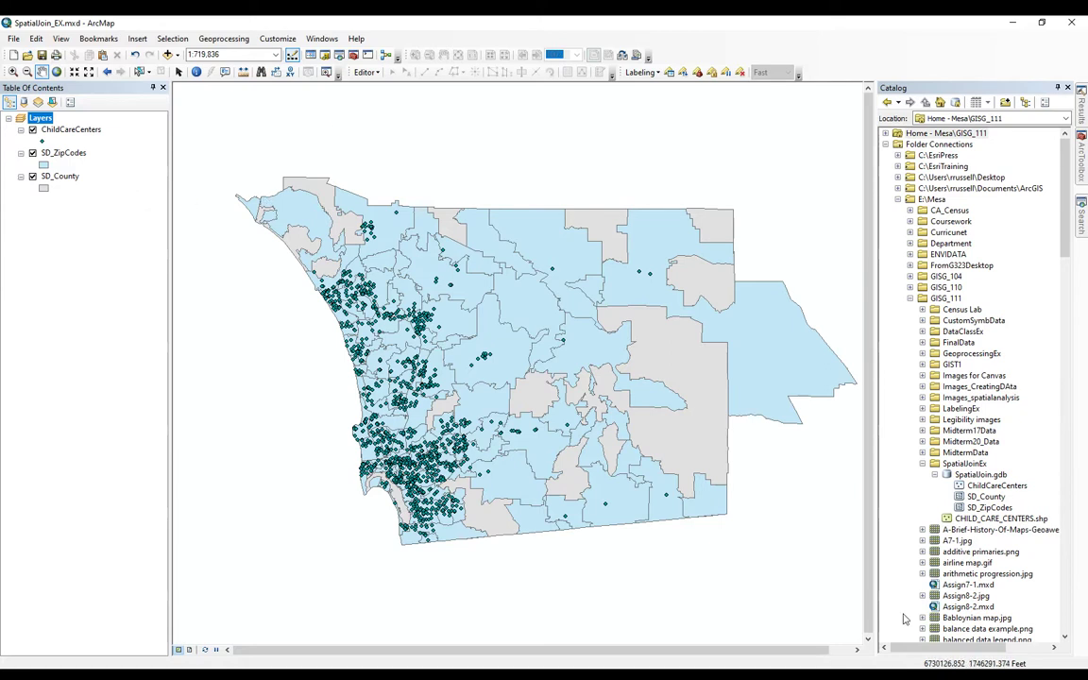
# Search for 'spatial join' and open the Spatial Join (Analysis) tool
pyautogui.click(1083, 219)
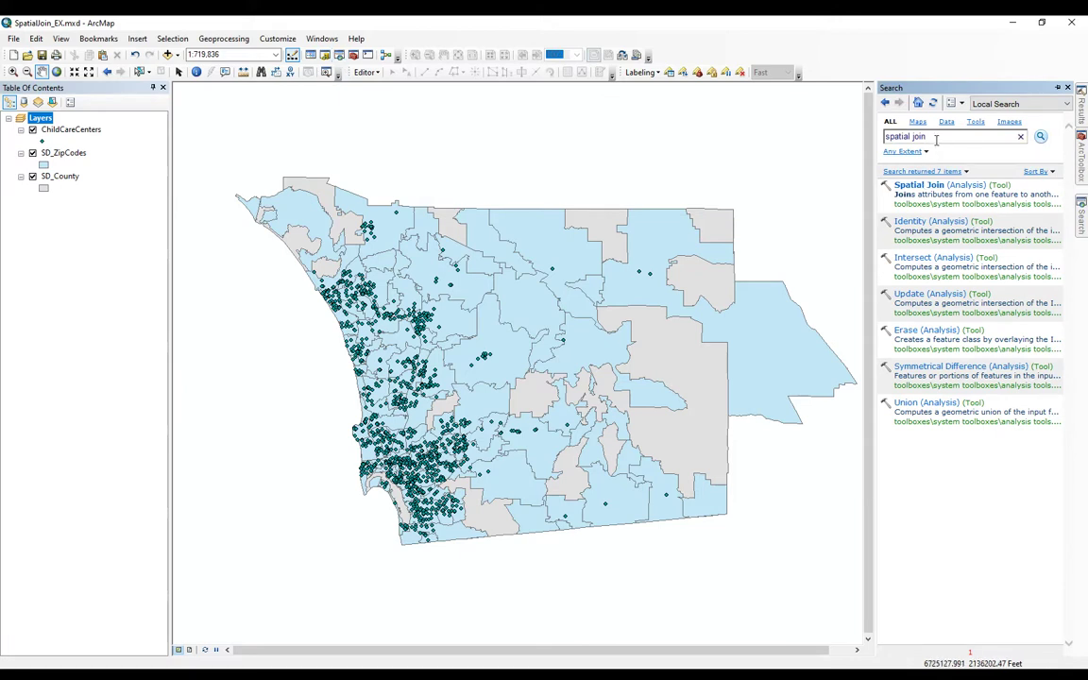
pyautogui.click(919, 185)
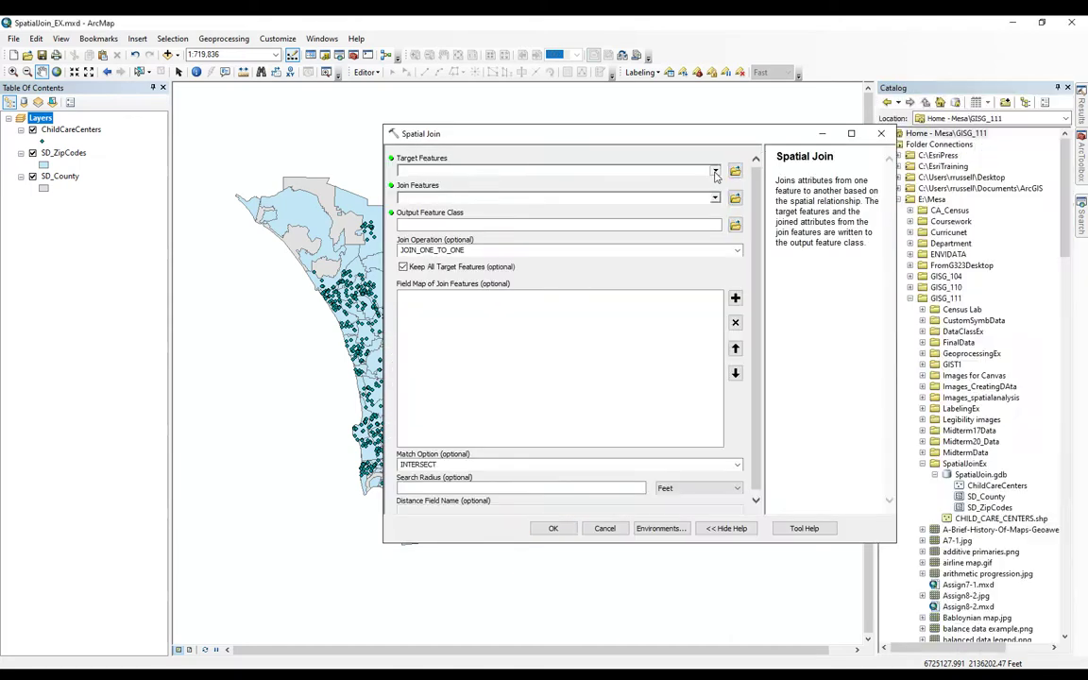
pyautogui.click(715, 172)
pyautogui.click(517, 151)
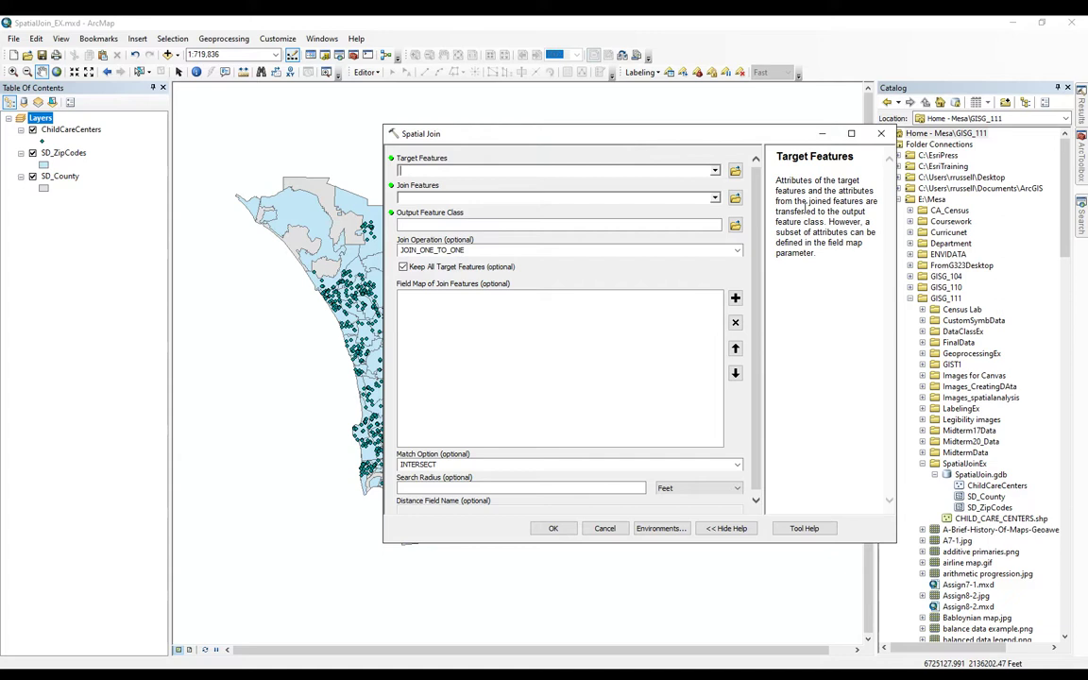
pyautogui.moveTo(777, 181); pyautogui.dragTo(825, 185)
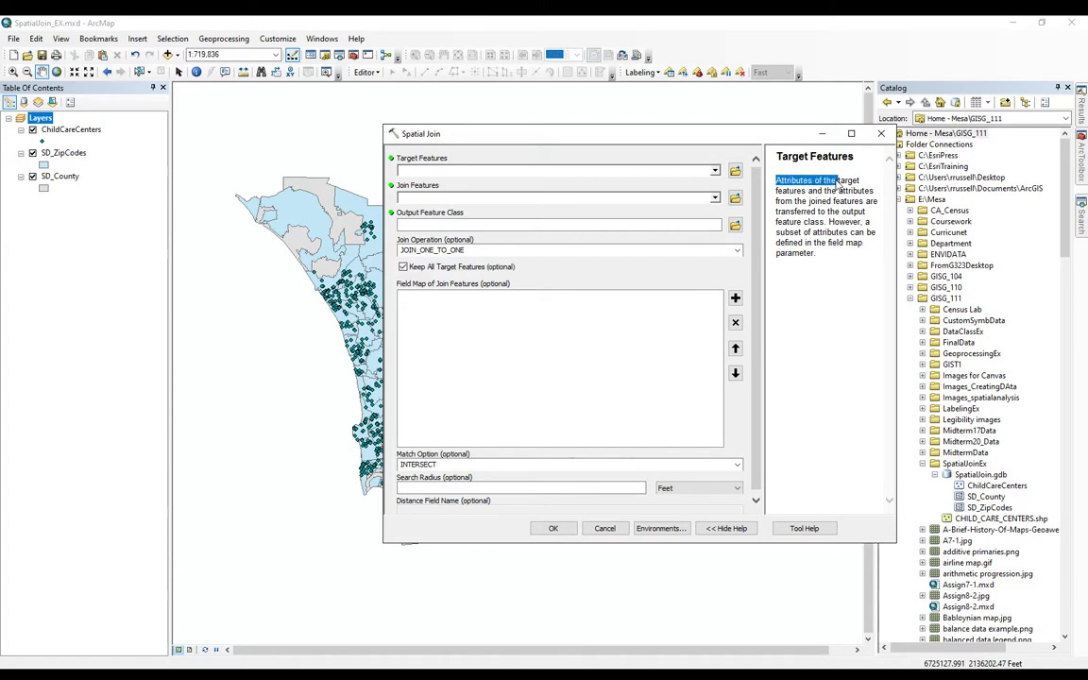
pyautogui.click(462, 142)
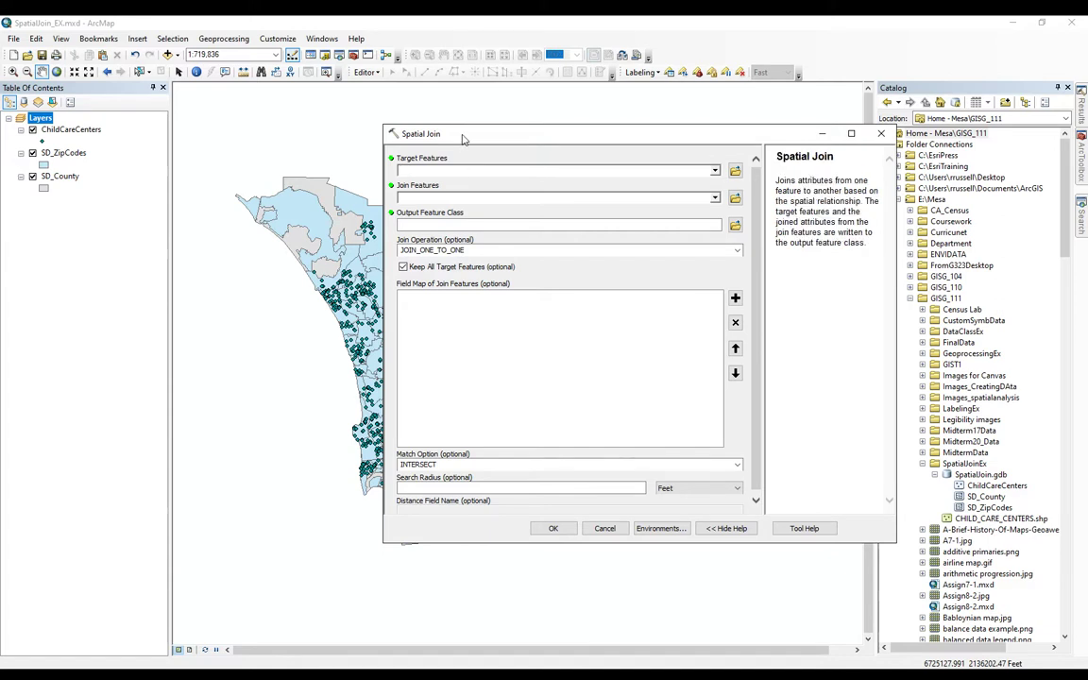
pyautogui.moveTo(776, 181); pyautogui.dragTo(866, 191)
pyautogui.click(871, 298)
# Set SD_ZipCodes as Target Features and ChildCareCenters as Join Features, then browse for the output
pyautogui.click(715, 171)
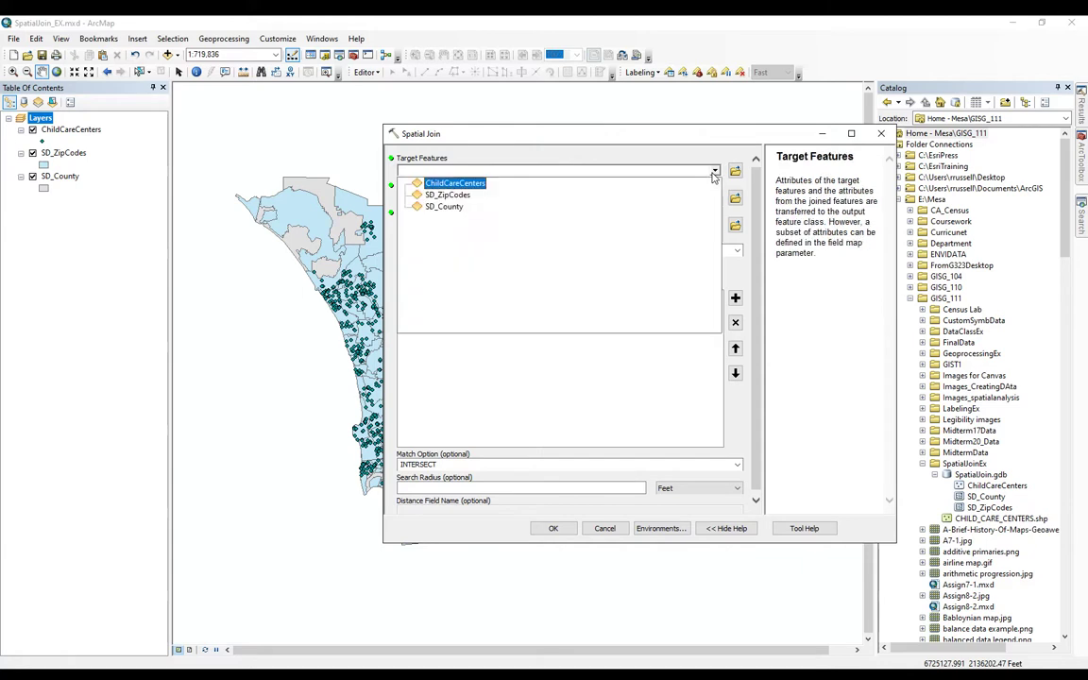
pyautogui.click(452, 198)
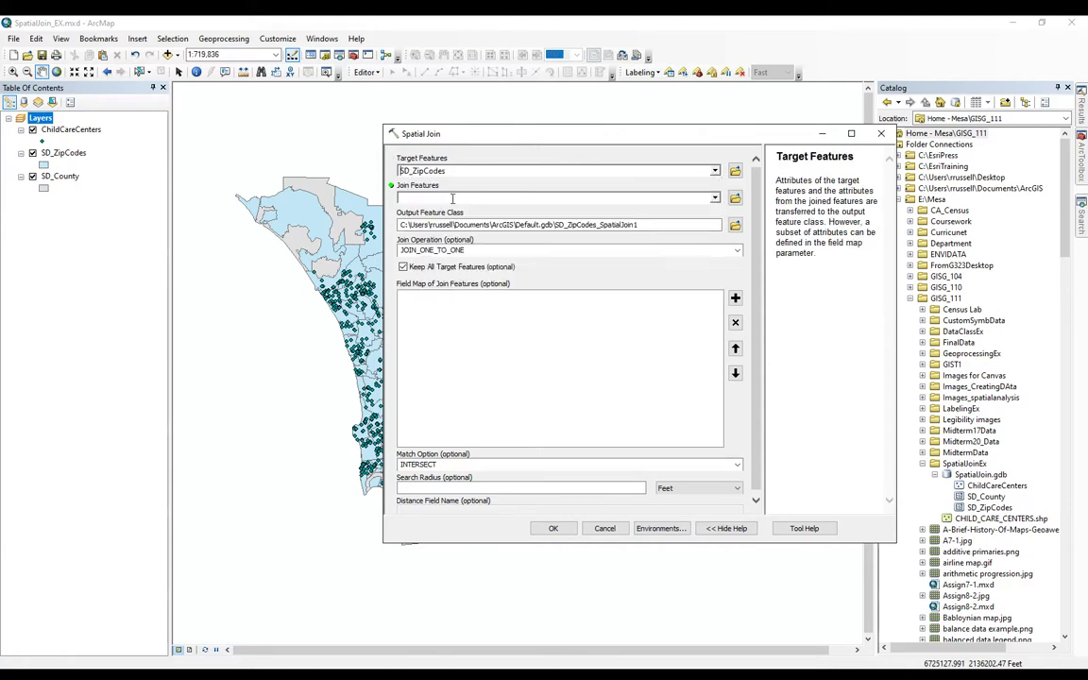
pyautogui.click(715, 198)
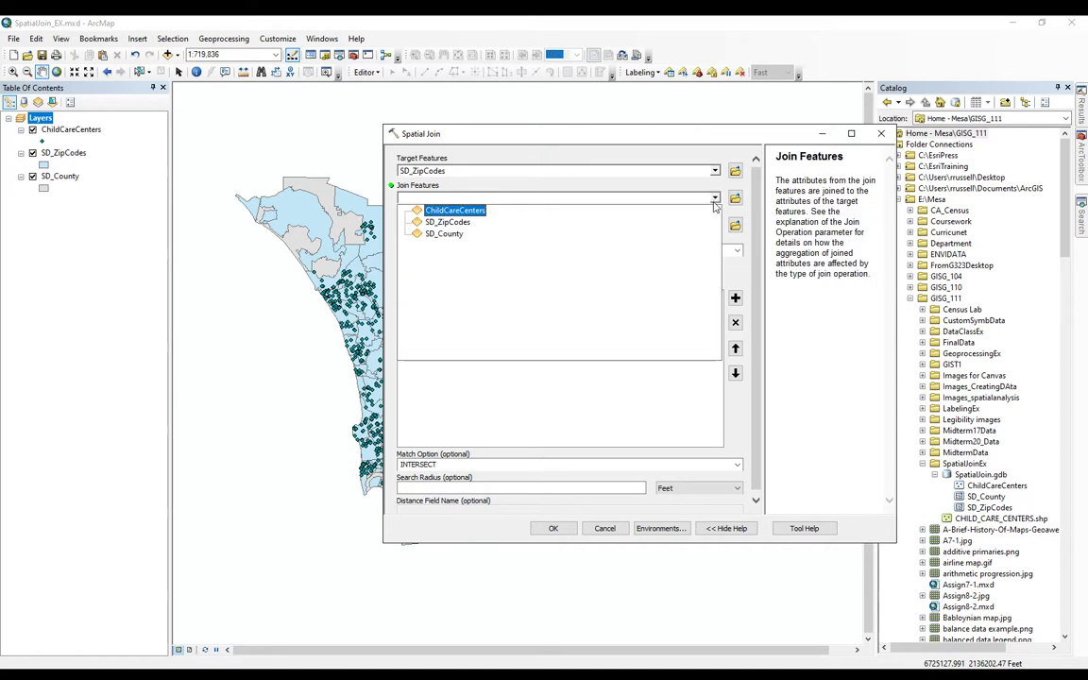
pyautogui.click(480, 213)
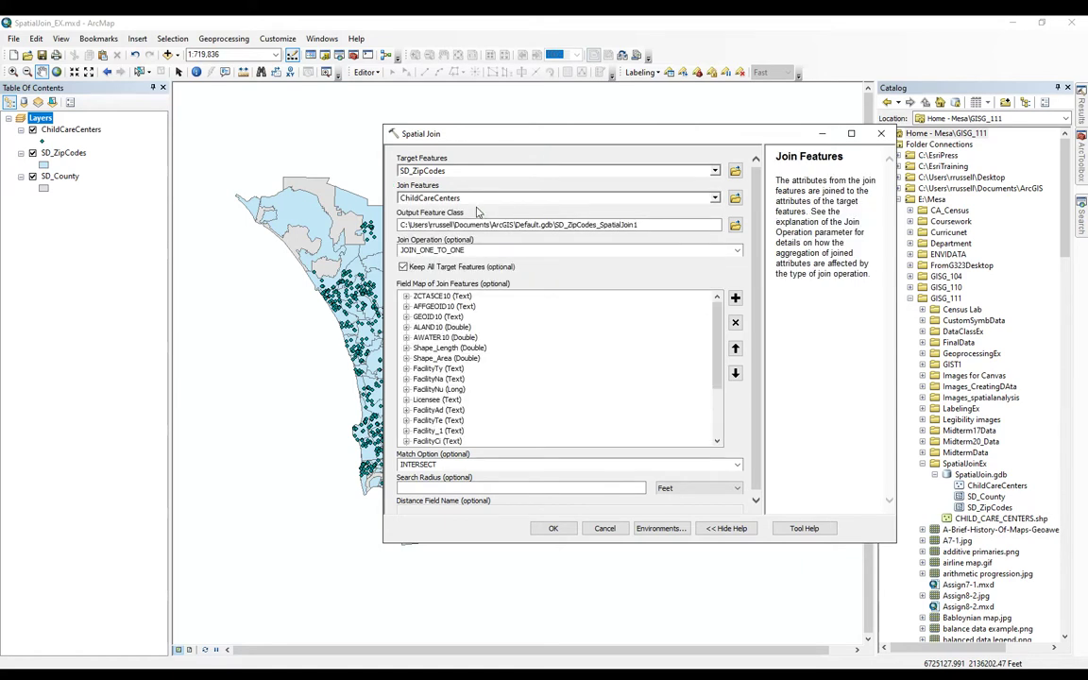
pyautogui.click(735, 224)
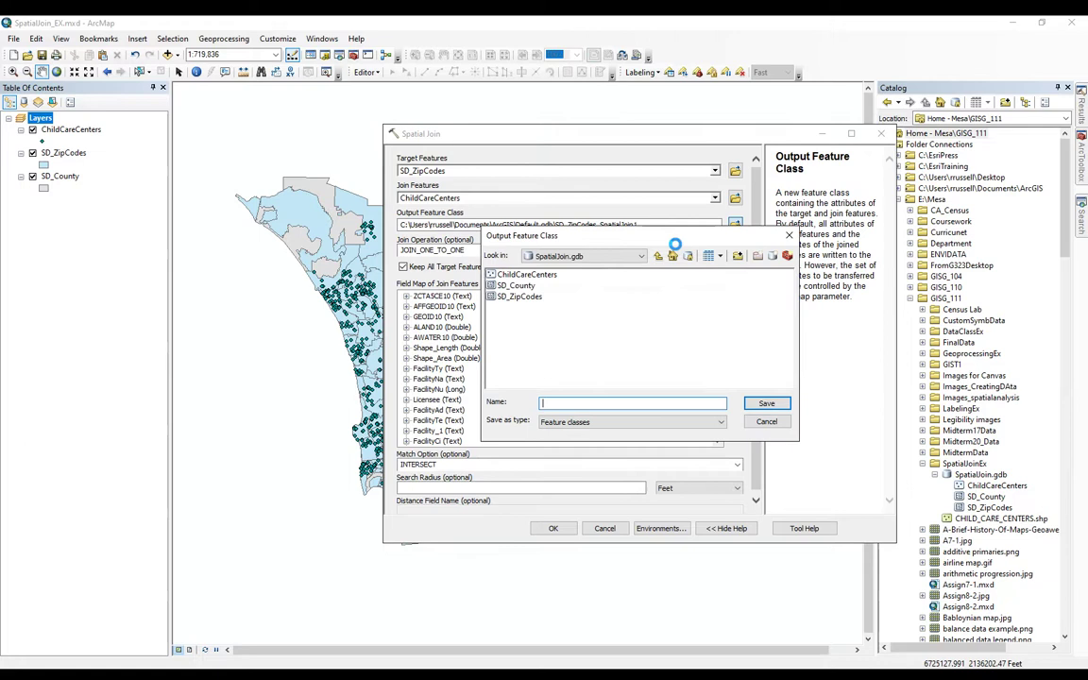
# Name the output feature class ExampleOuput and save it in SpatialJoin.gdb
pyautogui.click(554, 401)
pyautogui.write('Ext')
pyautogui.write('mpleO')
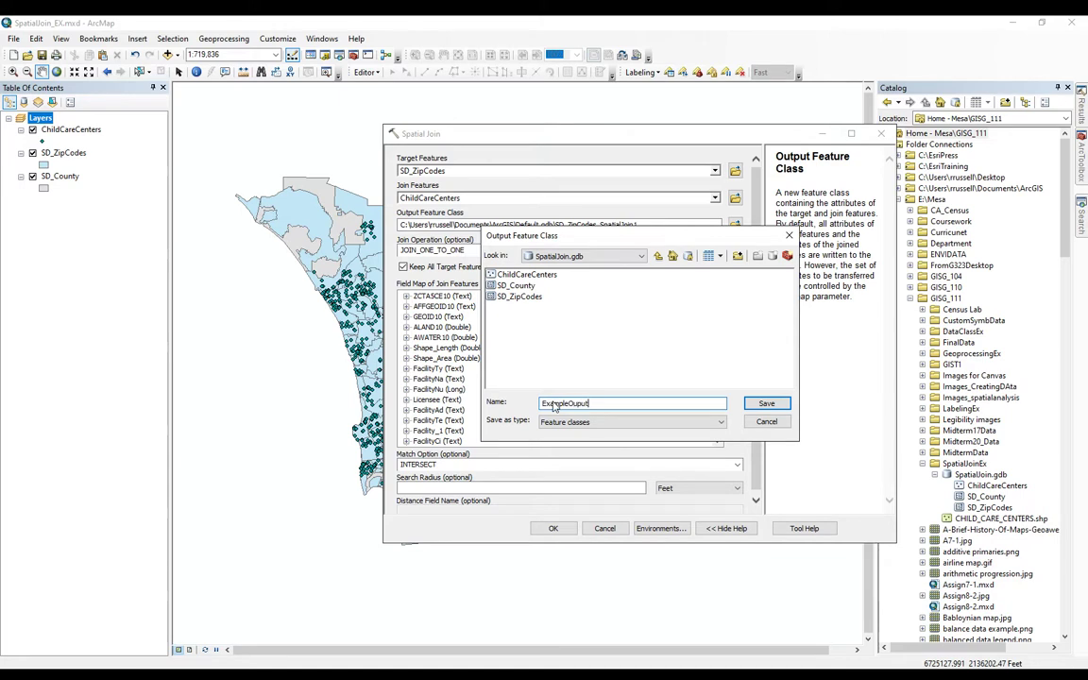
pyautogui.write('uput')
pyautogui.press('Return')
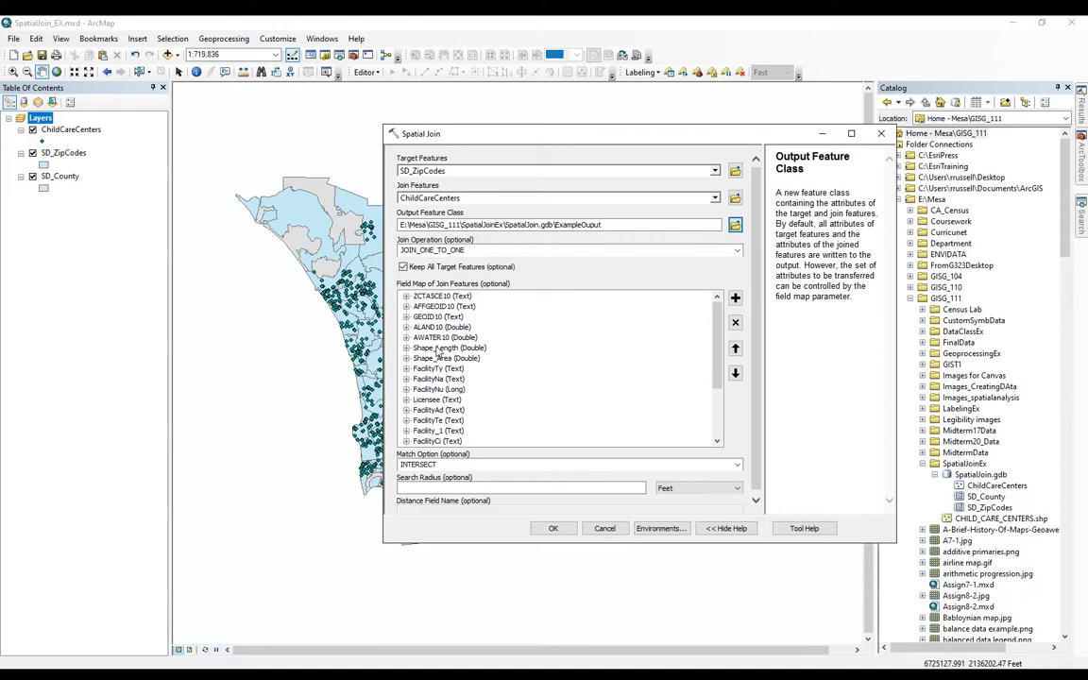
# Review the Join Features field map and run Spatial Join to create ExampleOuput
pyautogui.scroll(-1, 441, 435)
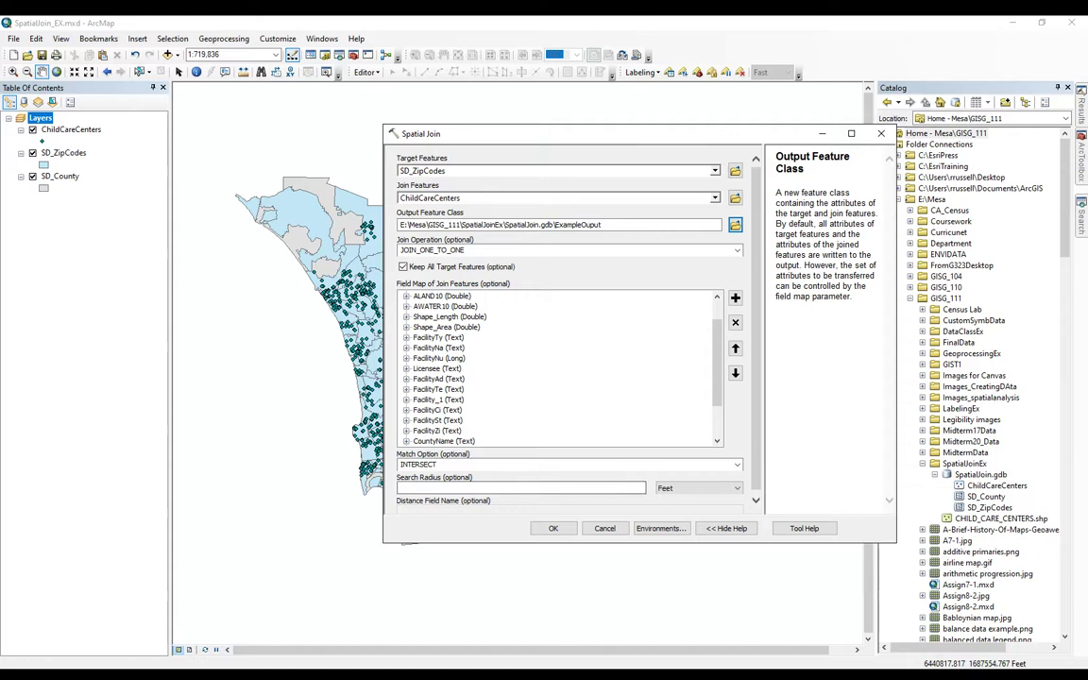
pyautogui.scroll(-2, 497, 401)
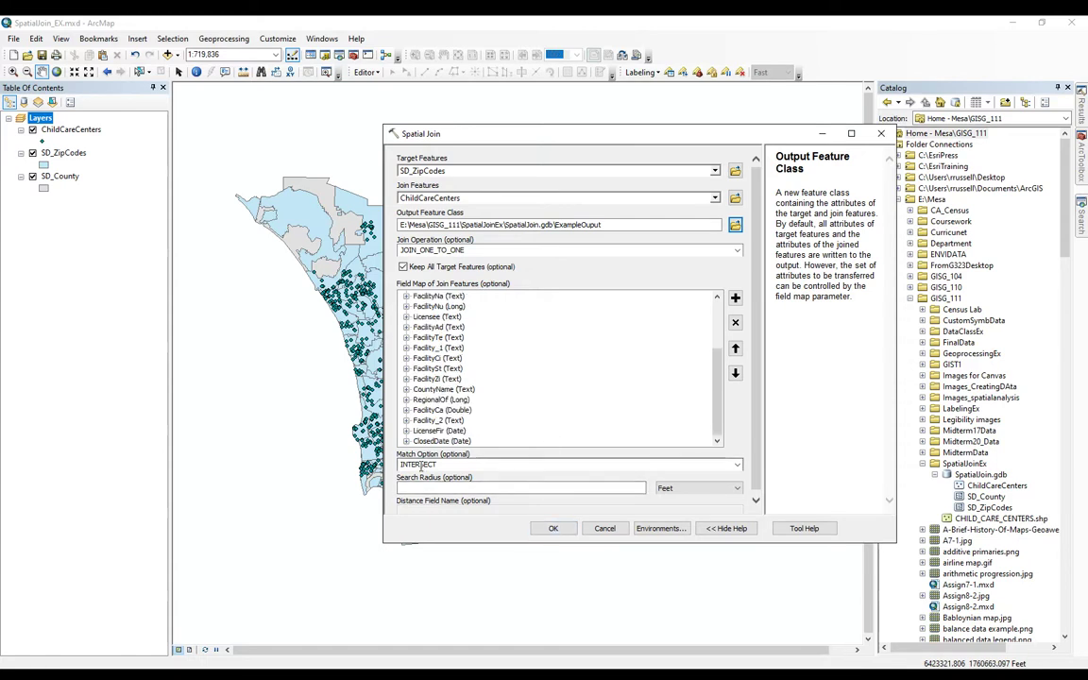
pyautogui.click(564, 532)
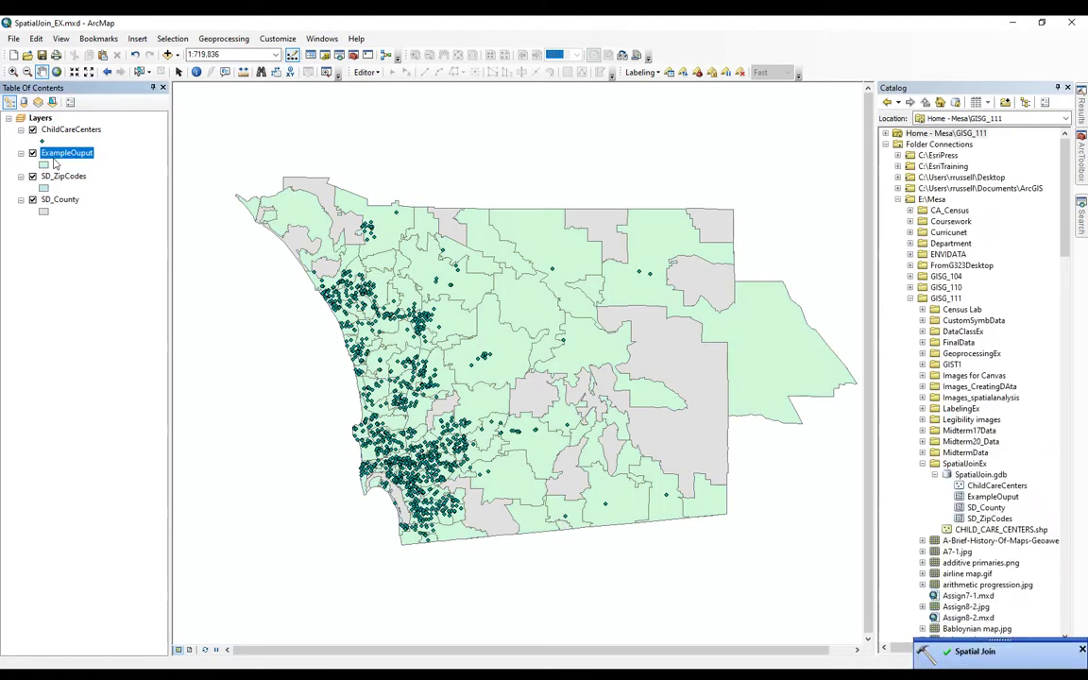
# Toggle the ExampleOuput layer off and on, then open its attribute table
pyautogui.click(32, 153)
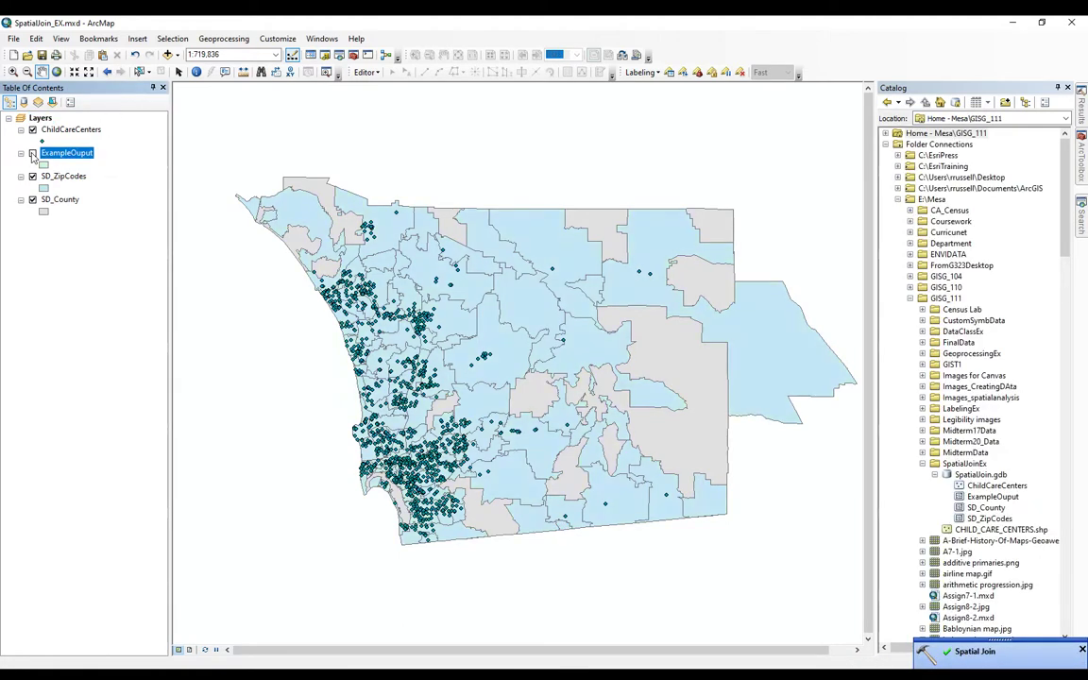
pyautogui.click(32, 153)
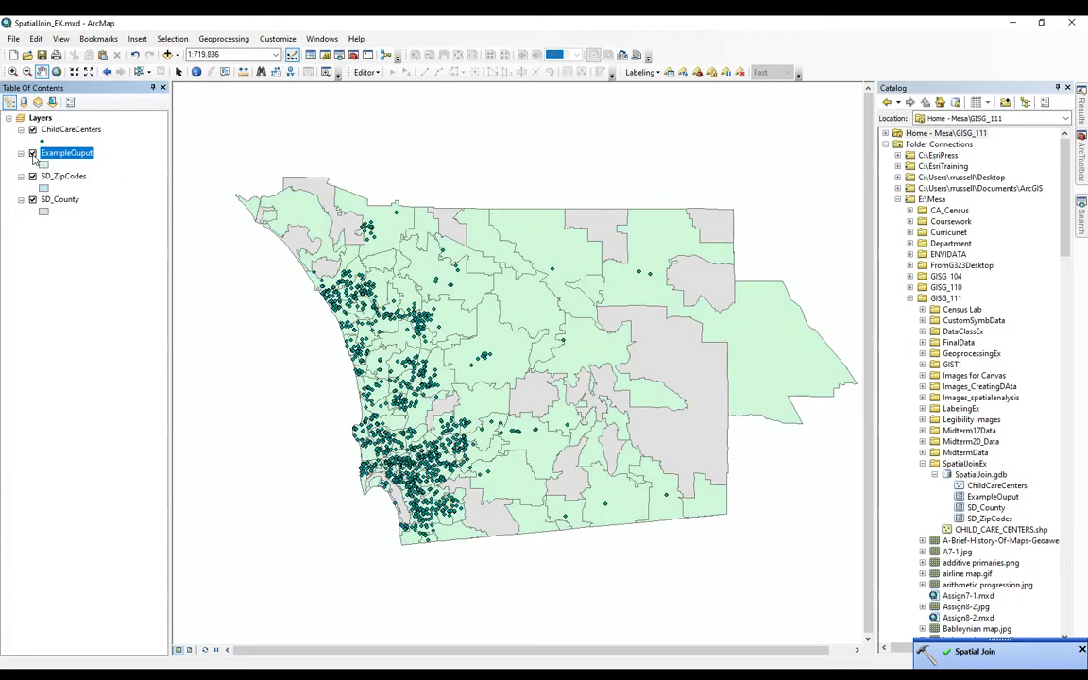
pyautogui.rightClick(52, 149)
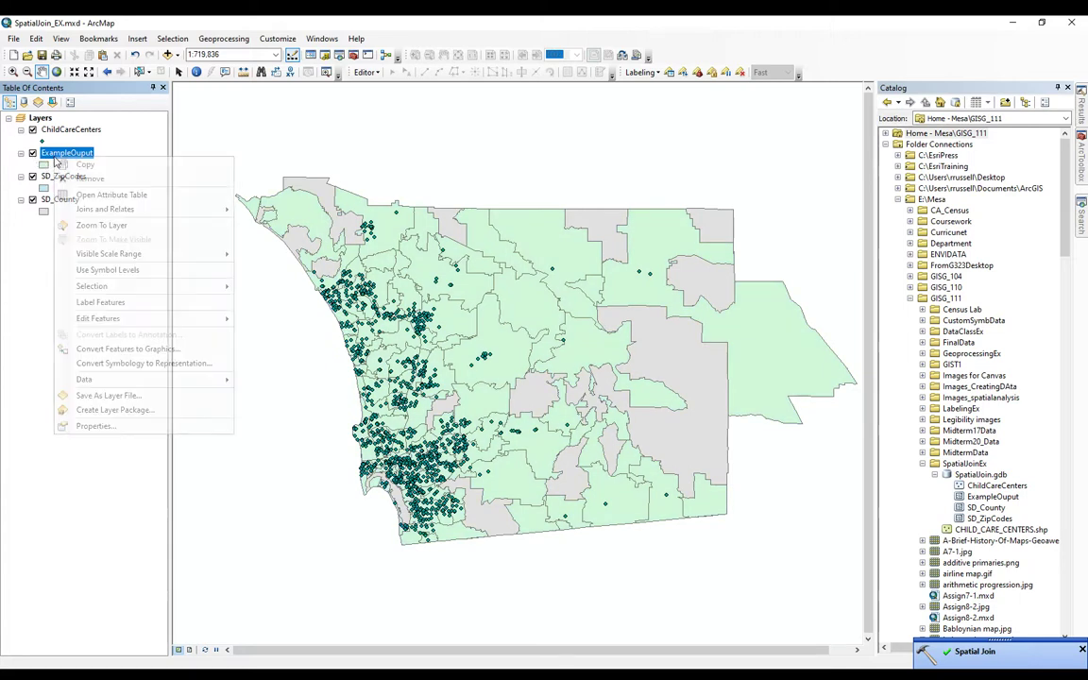
pyautogui.click(61, 191)
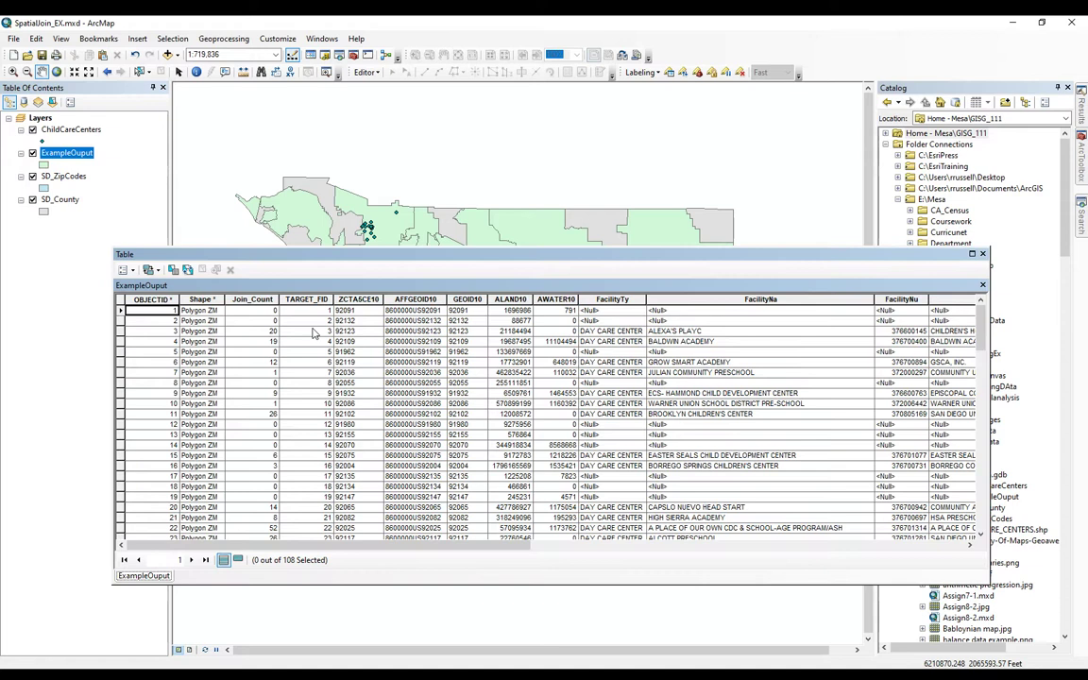
# Sort the attribute table ascending by ZCTA5CE10 zip code and inspect the Join_Count column
pyautogui.click(266, 300)
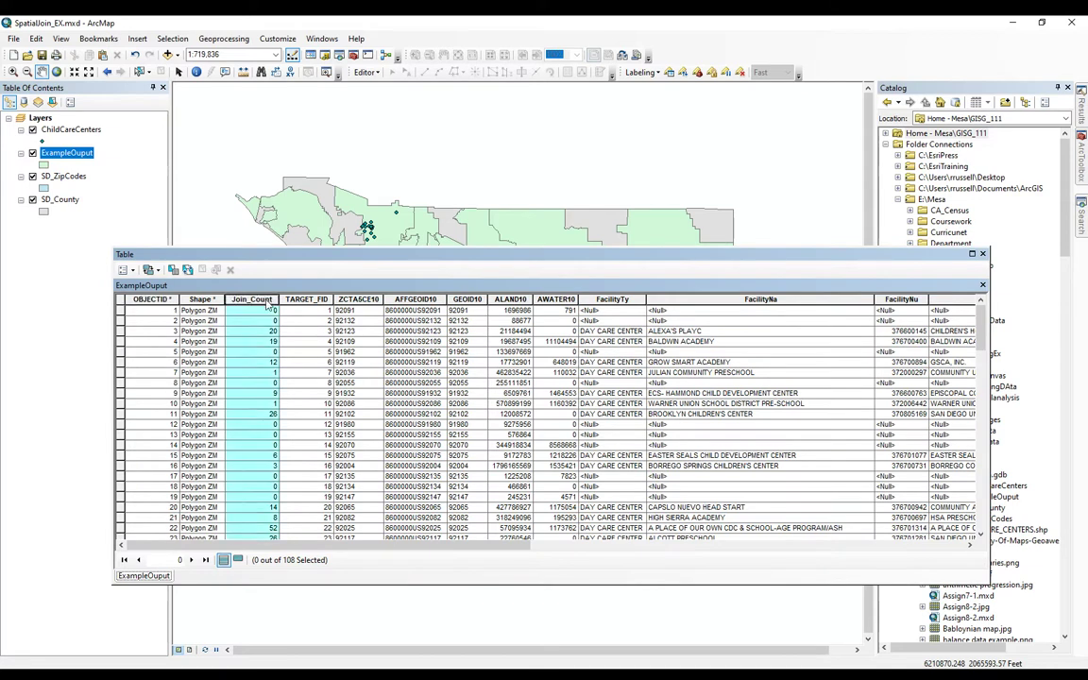
pyautogui.rightClick(363, 301)
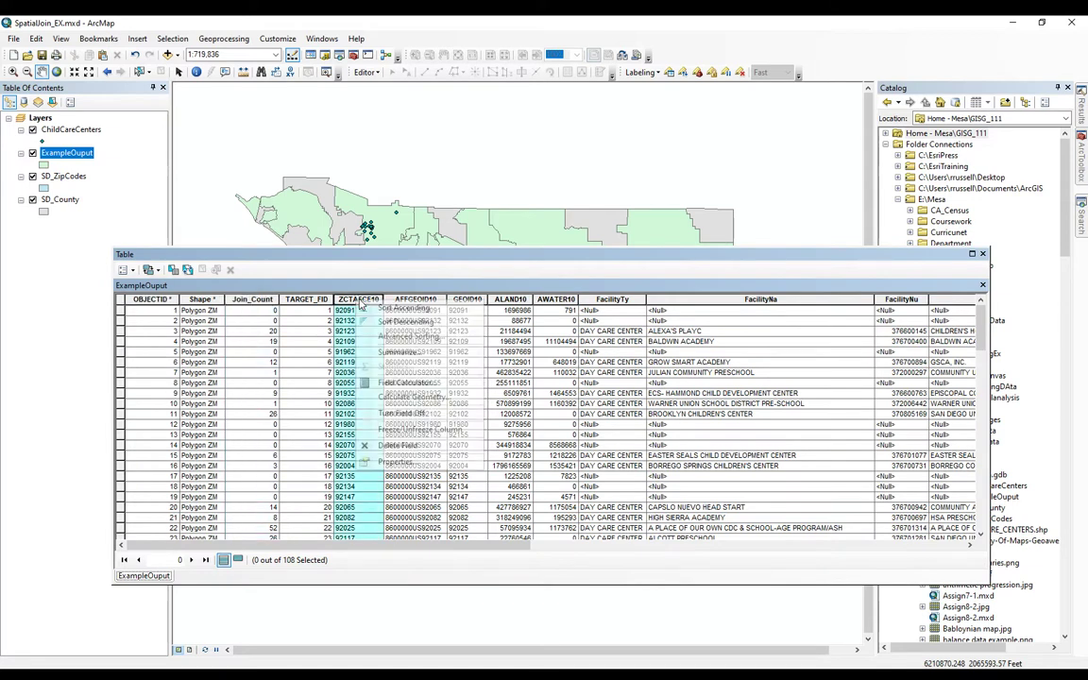
pyautogui.click(397, 308)
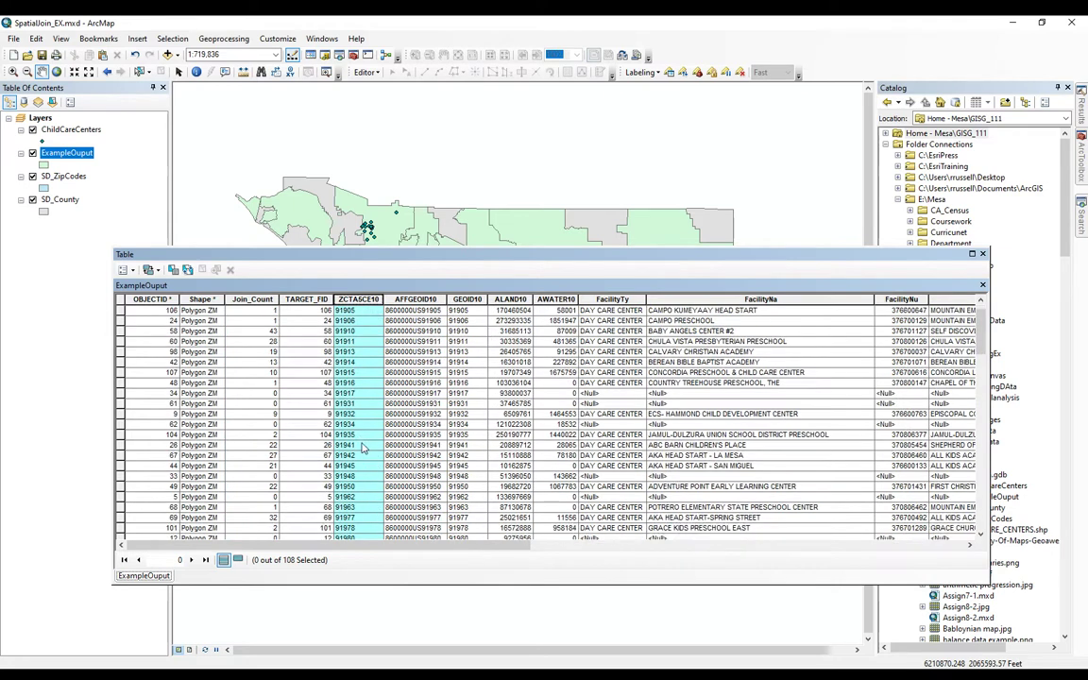
pyautogui.scroll(-1, 323, 392)
pyautogui.click(250, 299)
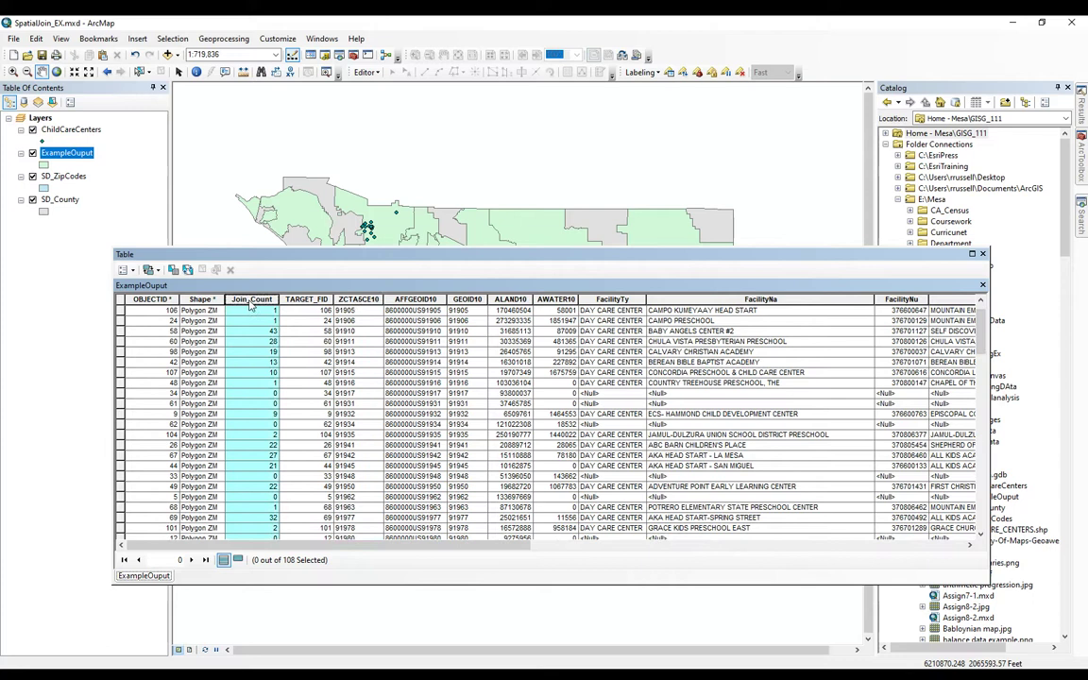
pyautogui.rightClick(250, 304)
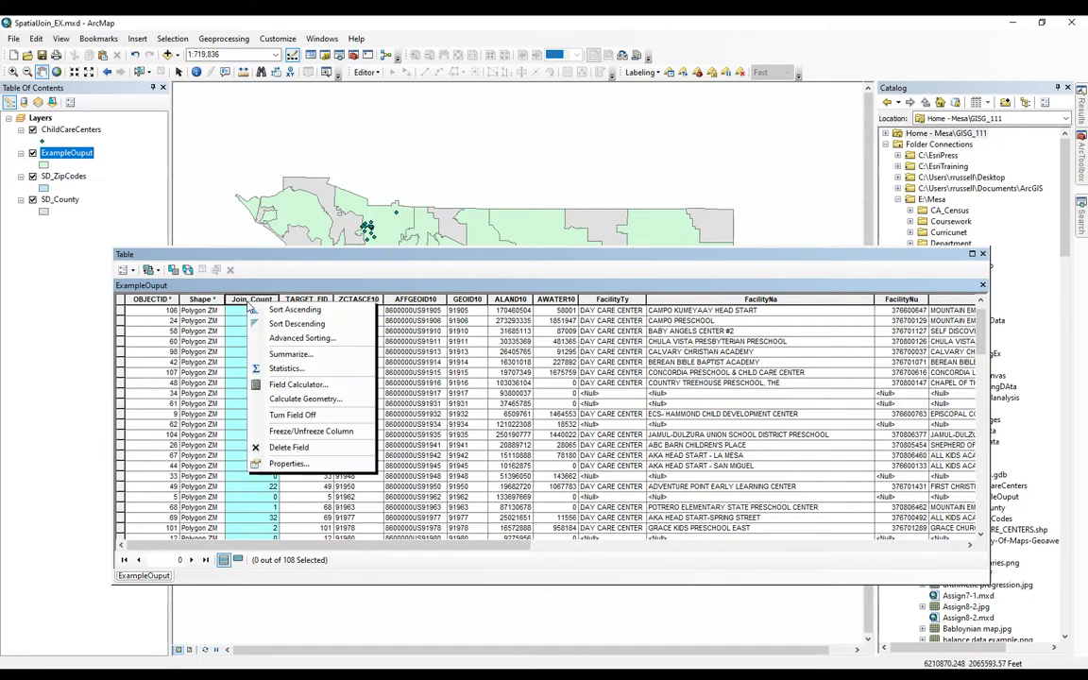
pyautogui.click(248, 217)
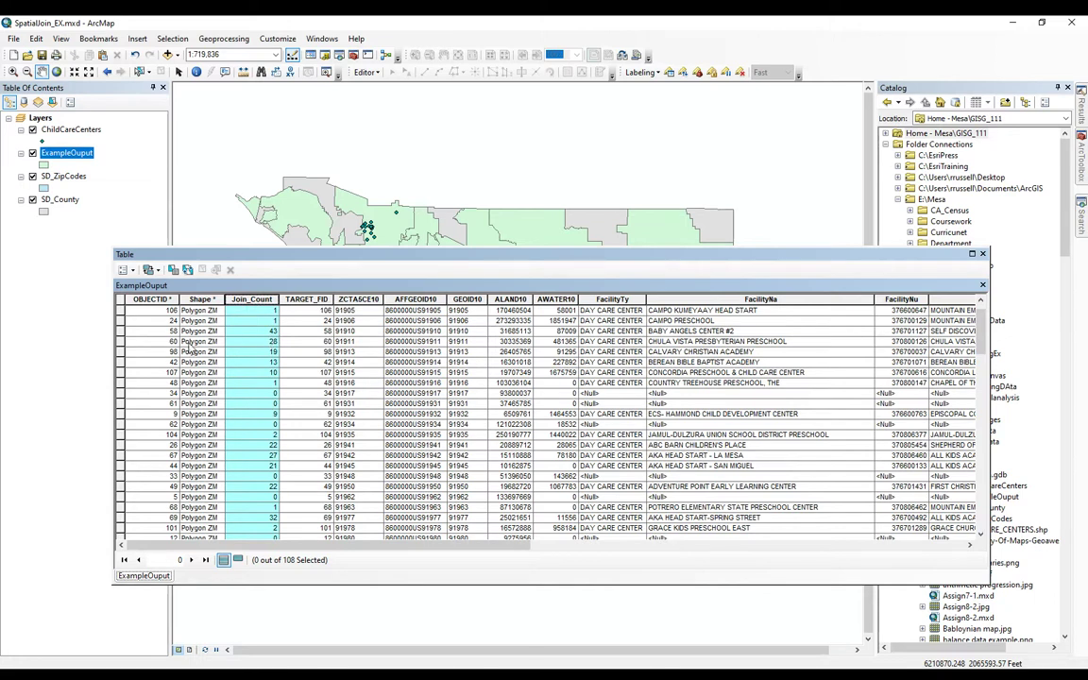
# Narrow the attribute table, move it off the map, and select the OBJECTID 67 record
pyautogui.moveTo(277, 257); pyautogui.dragTo(354, 270)
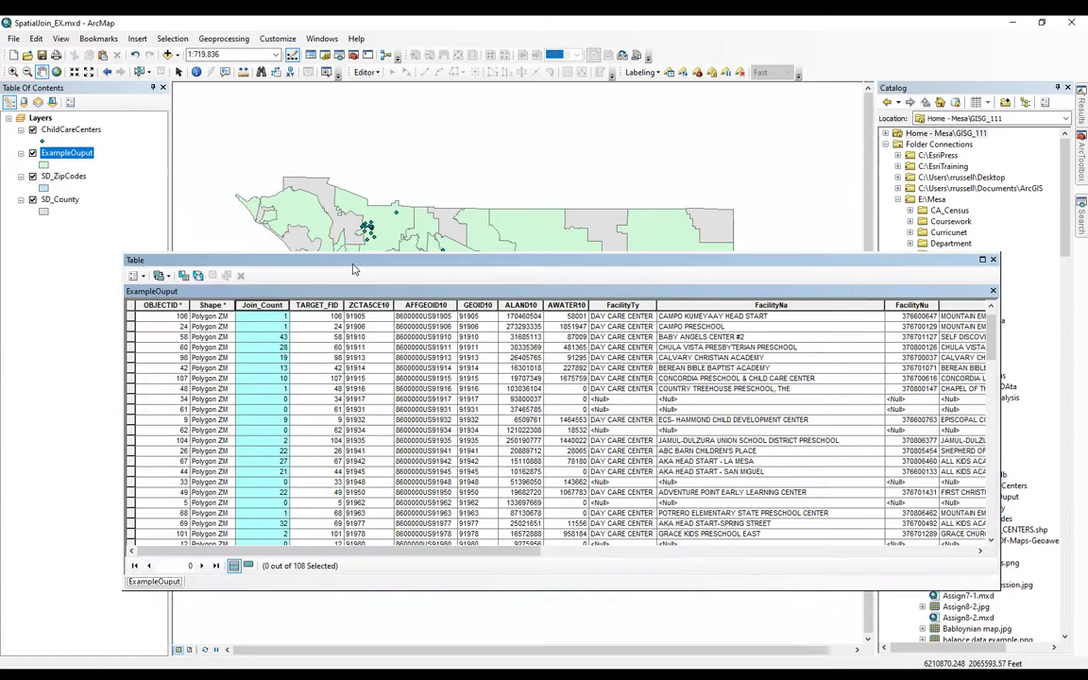
pyautogui.moveTo(999, 464); pyautogui.dragTo(518, 427)
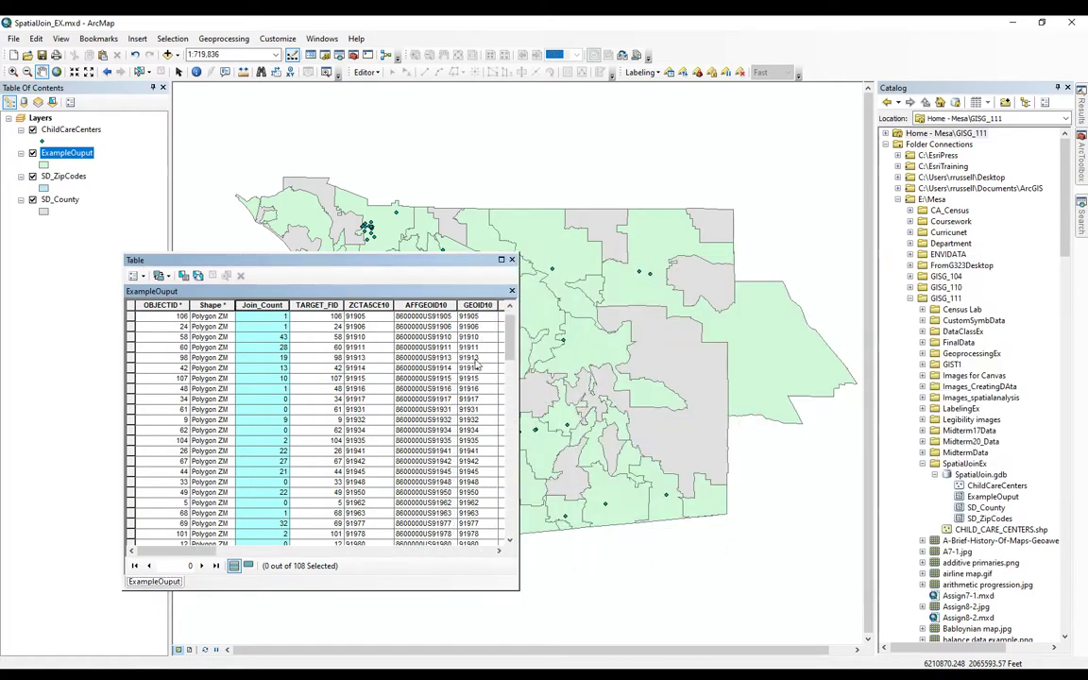
pyautogui.moveTo(351, 260); pyautogui.dragTo(863, 201)
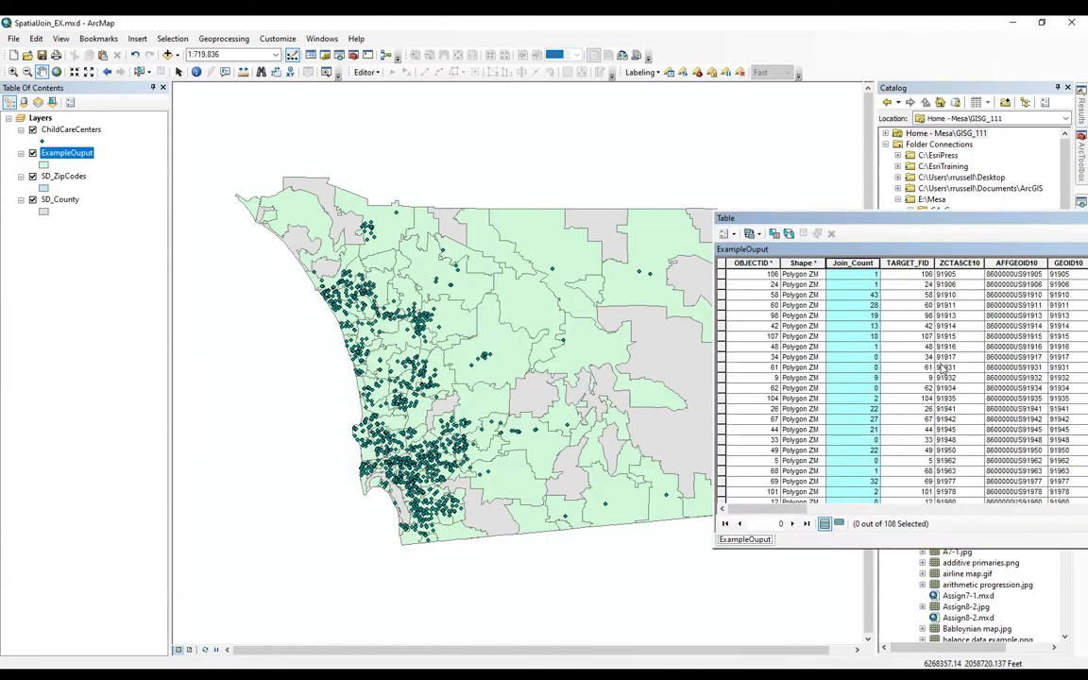
pyautogui.click(721, 337)
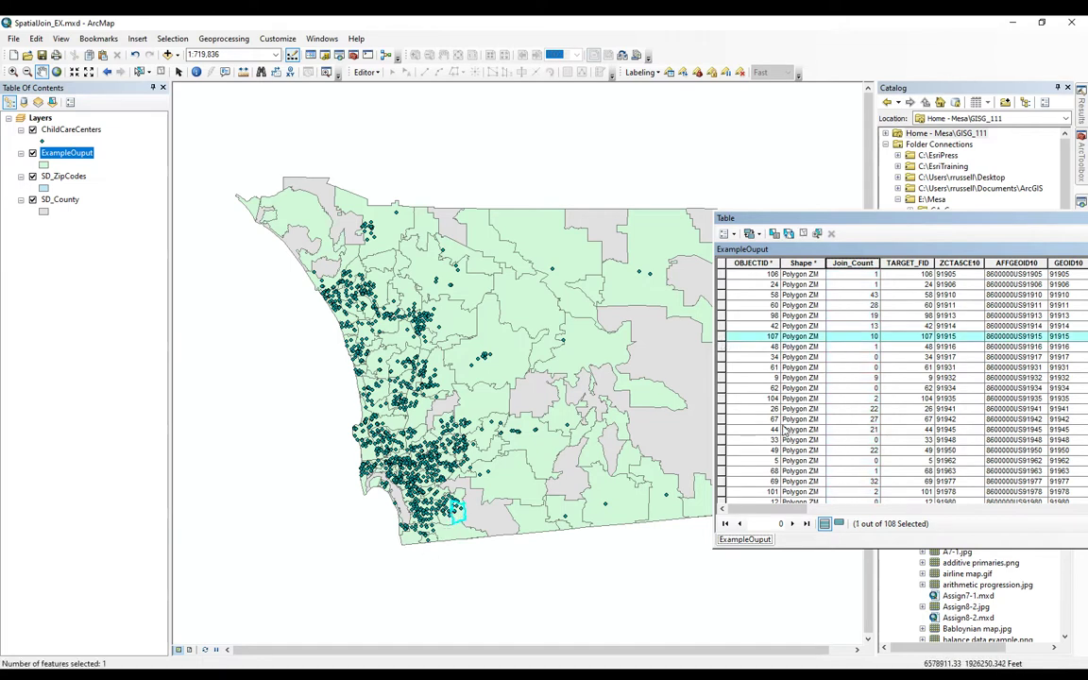
pyautogui.click(722, 421)
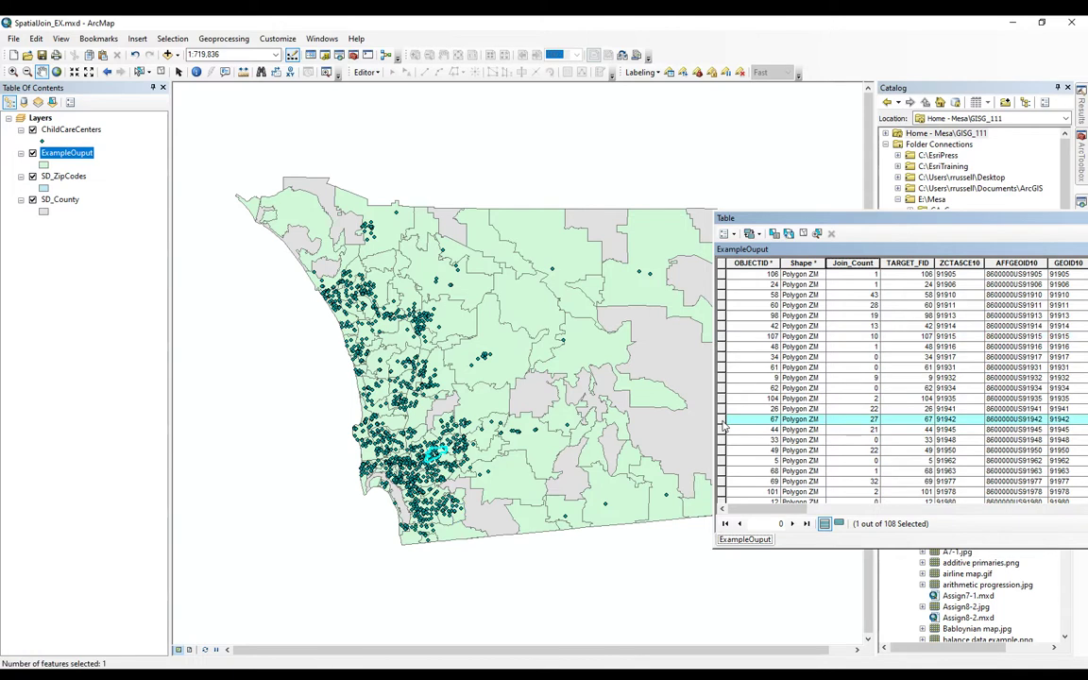
# Sort the records ascending by Join_Count and bring the full table back to the front
pyautogui.click(861, 264)
pyautogui.rightClick(864, 268)
pyautogui.click(865, 271)
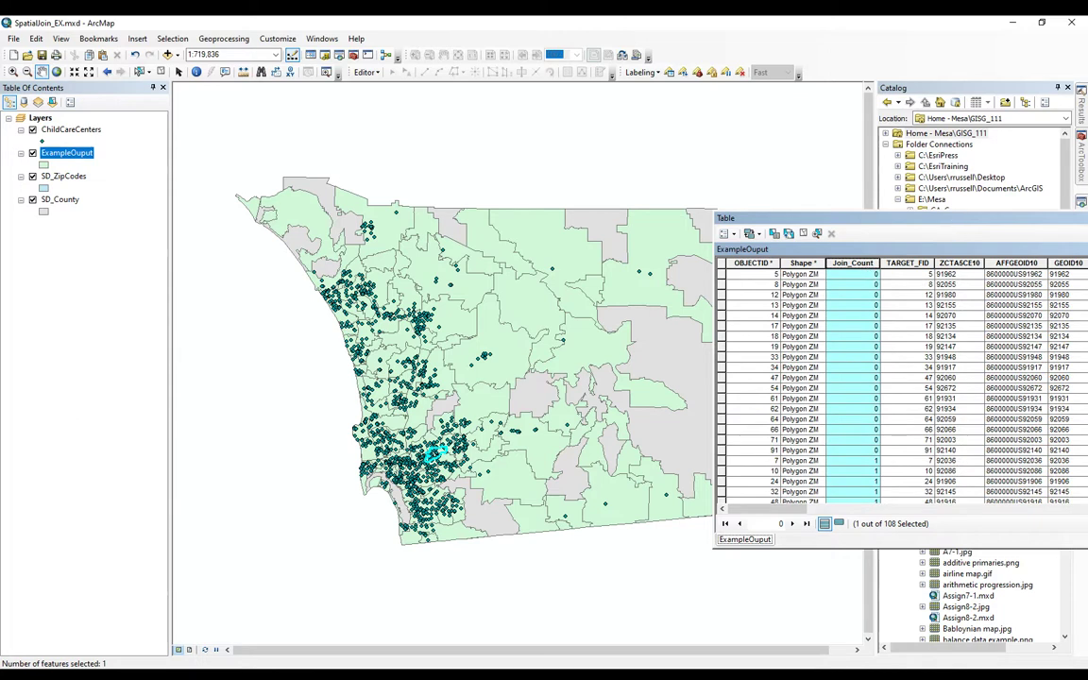
pyautogui.moveTo(856, 220); pyautogui.dragTo(776, 227)
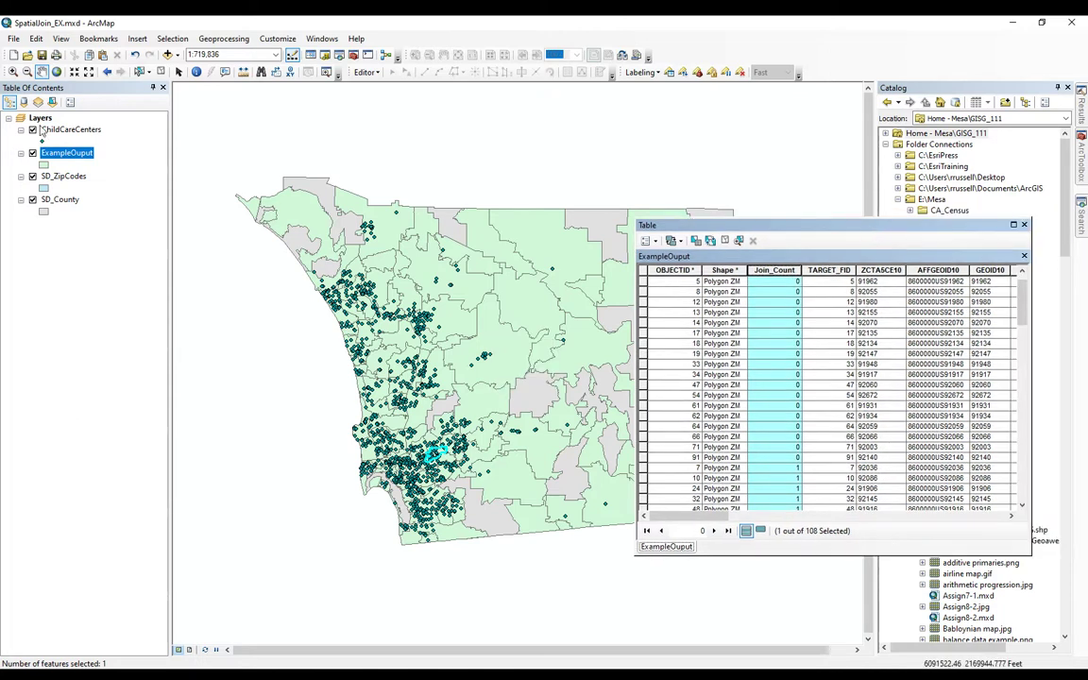
pyautogui.click(845, 225)
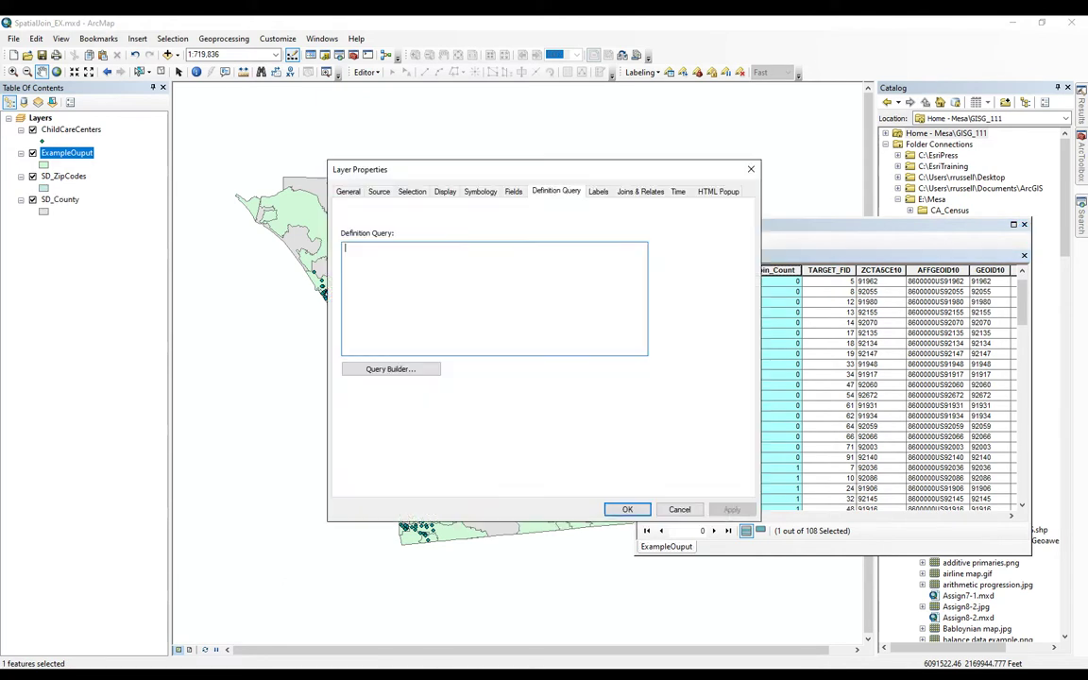
# Shade ExampleOuput in five graduated colour classes of Join_Count, then clear the selection and close the table
pyautogui.click(482, 192)
pyautogui.click(367, 246)
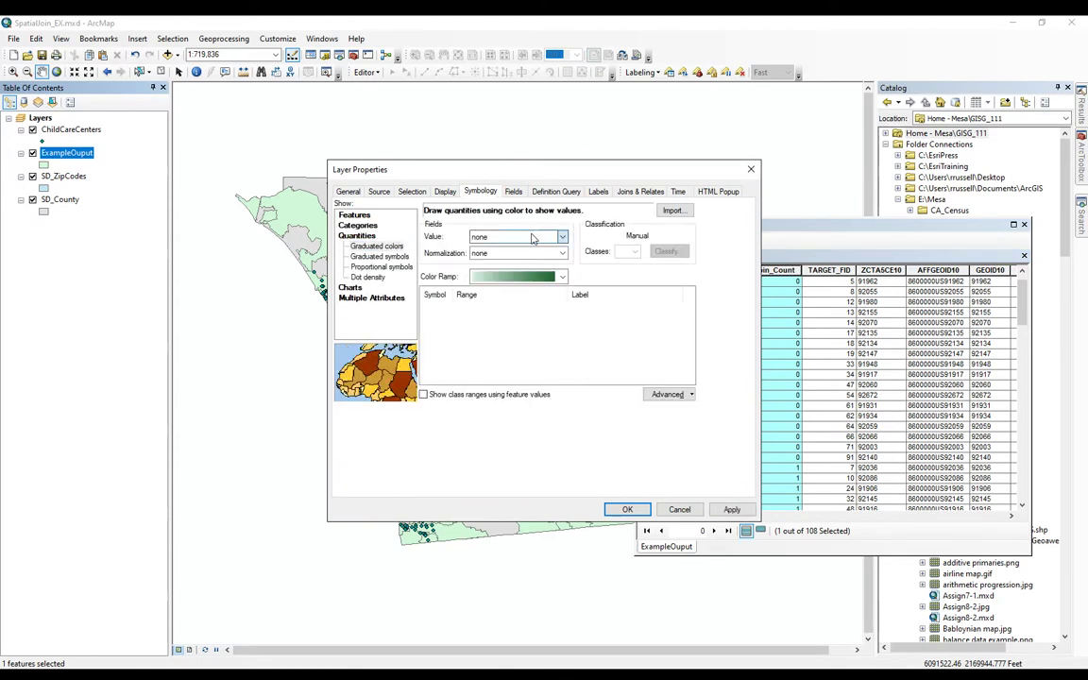
pyautogui.press('Down')
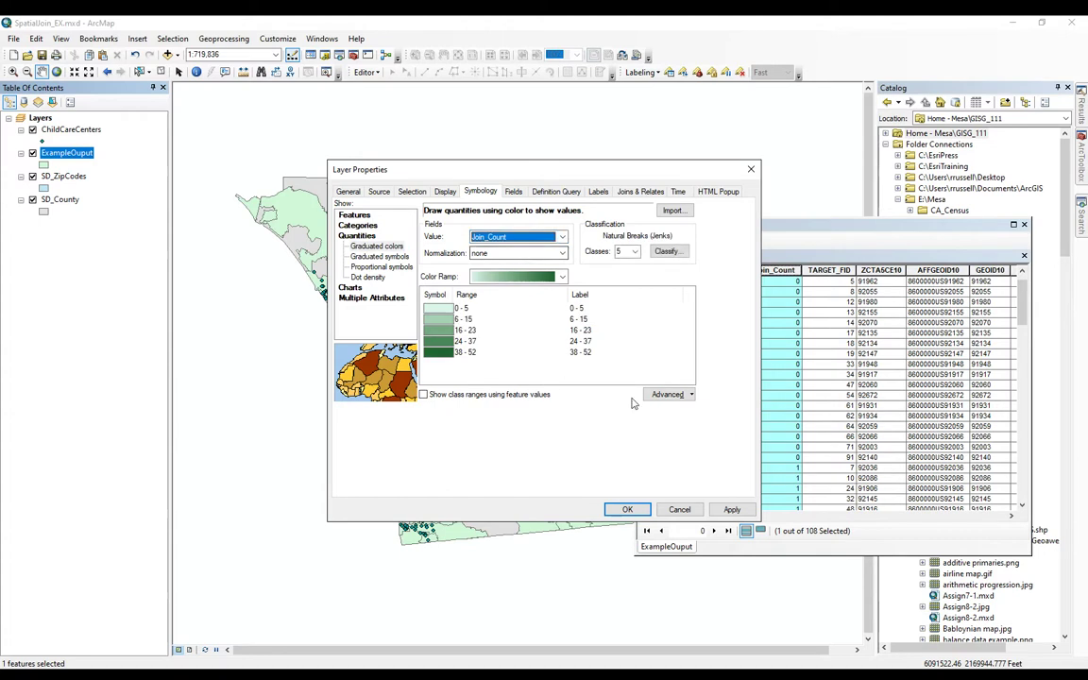
pyautogui.click(731, 509)
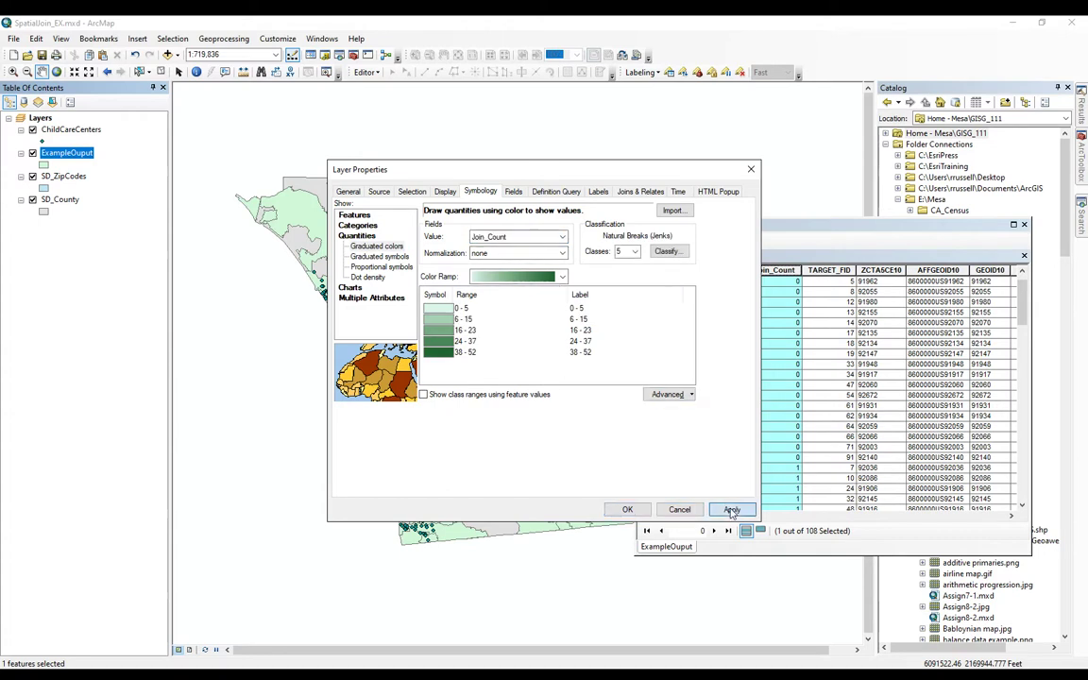
pyautogui.click(626, 509)
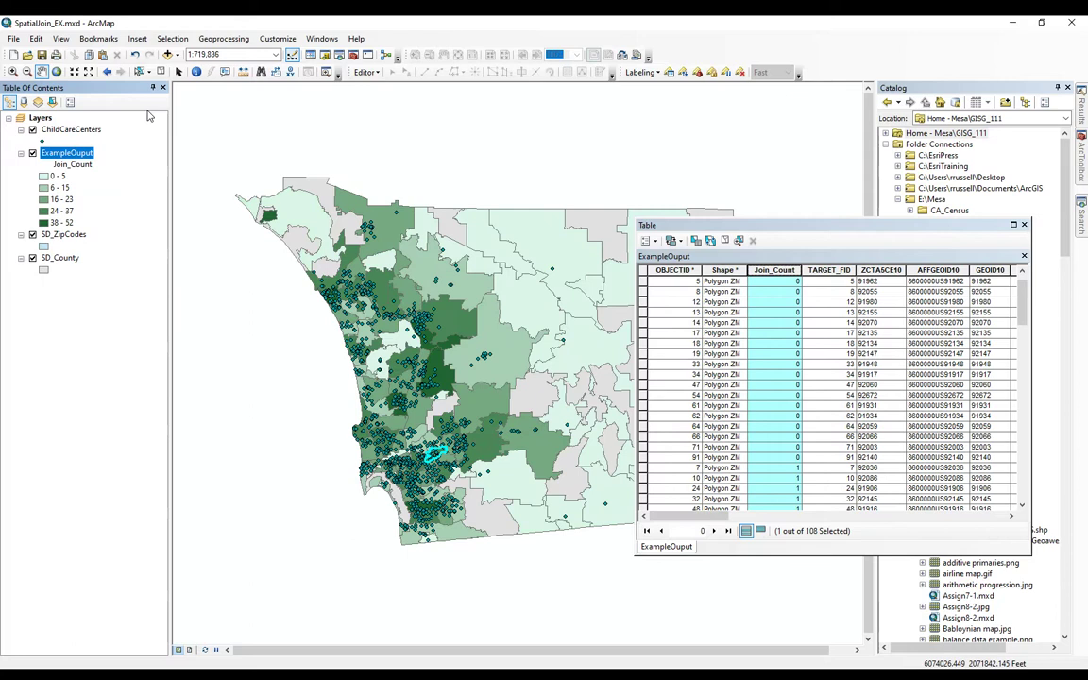
pyautogui.click(160, 71)
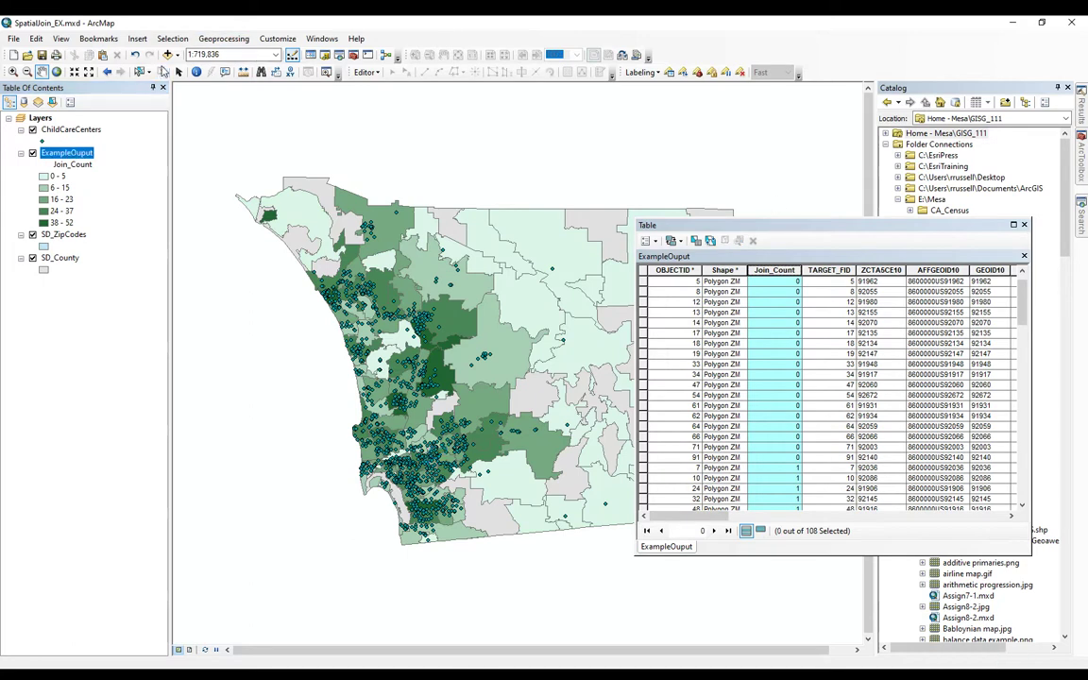
pyautogui.click(1024, 224)
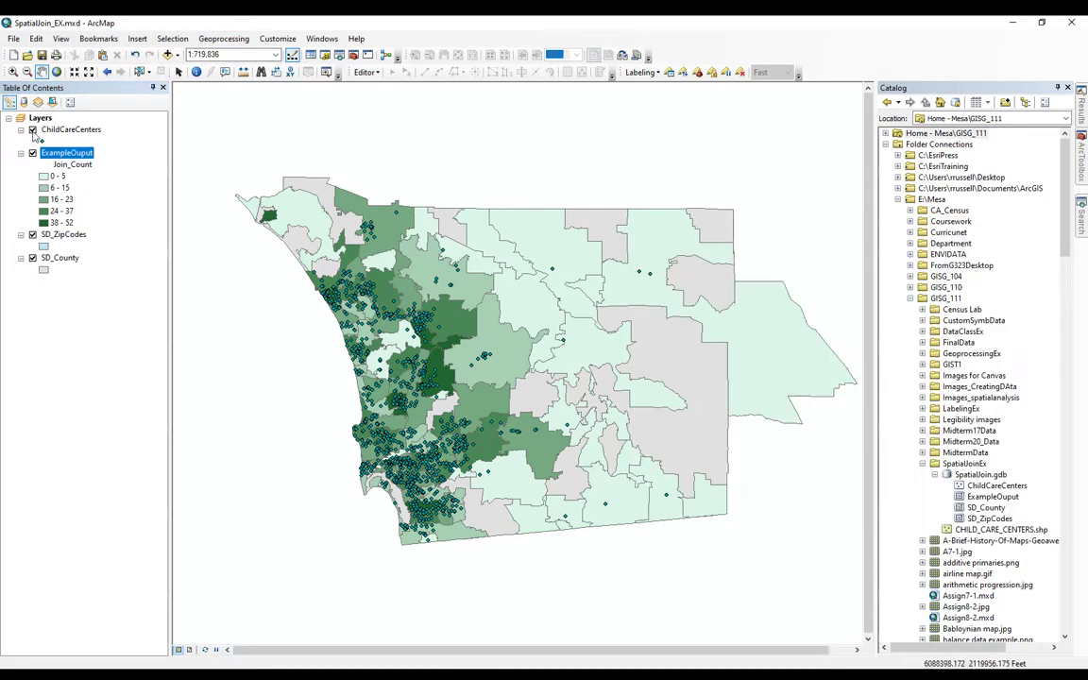
# Hide the ChildCareCenters point layer
pyautogui.click(33, 130)
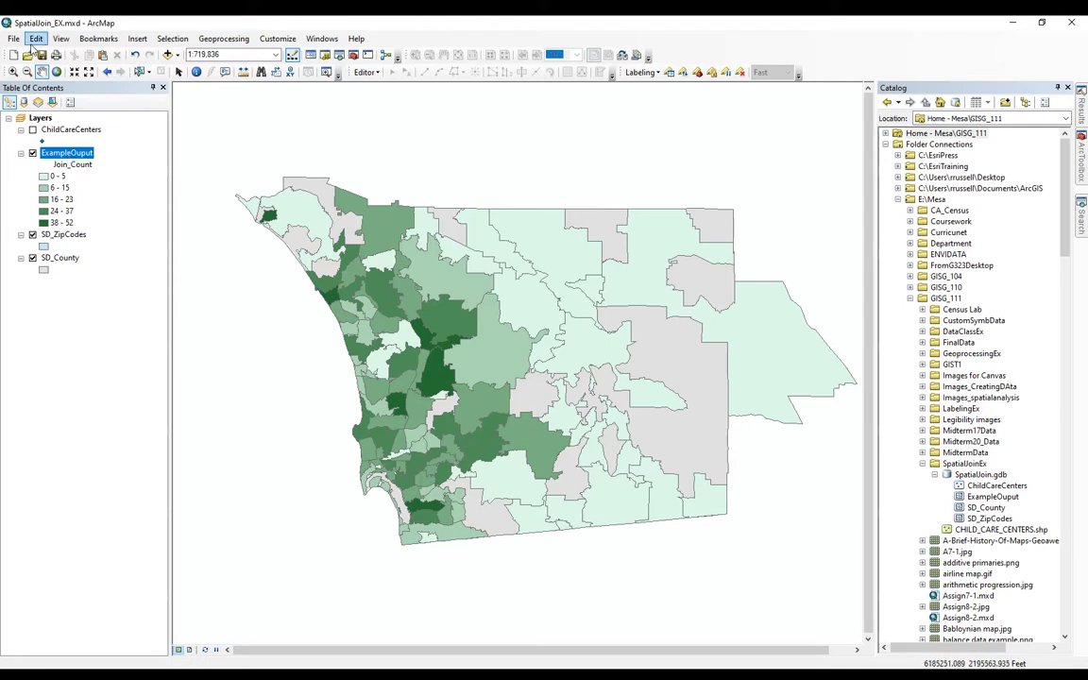
# Start a blank map and add the ExampleOuput layer from the Catalog
pyautogui.click(13, 55)
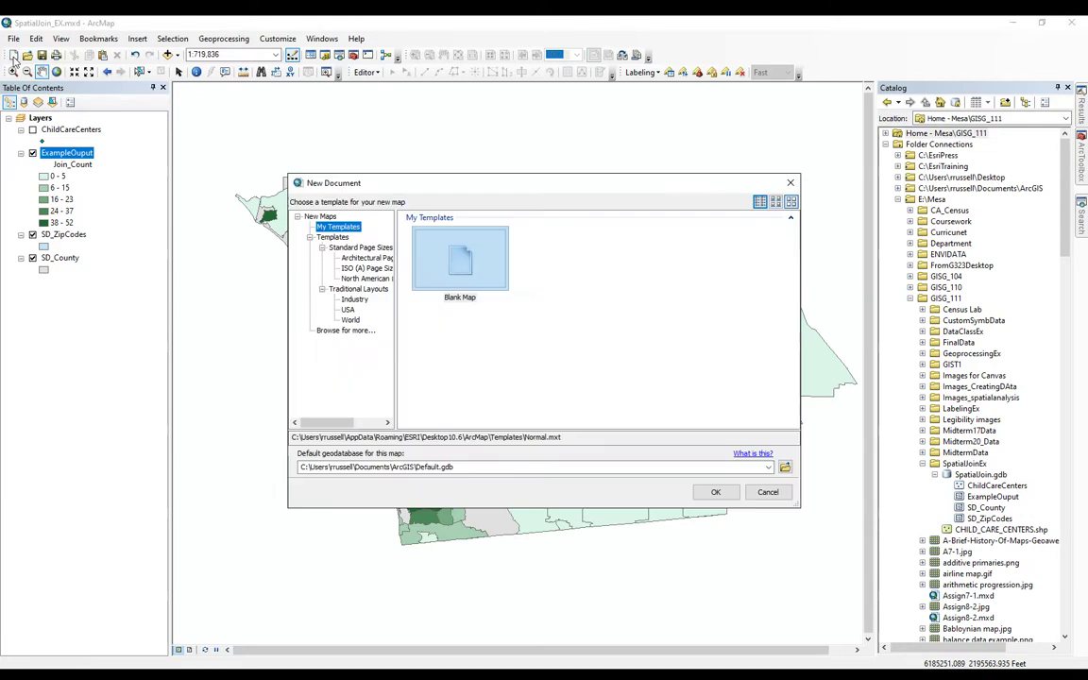
pyautogui.click(725, 491)
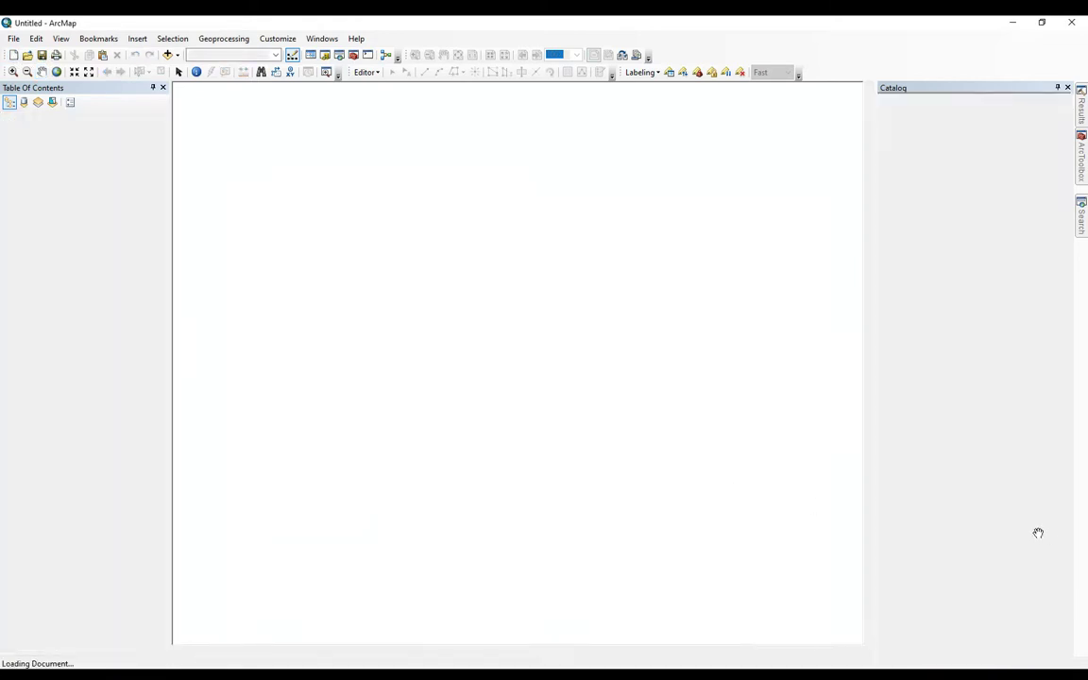
pyautogui.moveTo(991, 496)
pyautogui.mouseDown()
pyautogui.moveTo(893, 449)
pyautogui.moveTo(694, 444)
pyautogui.mouseUp()
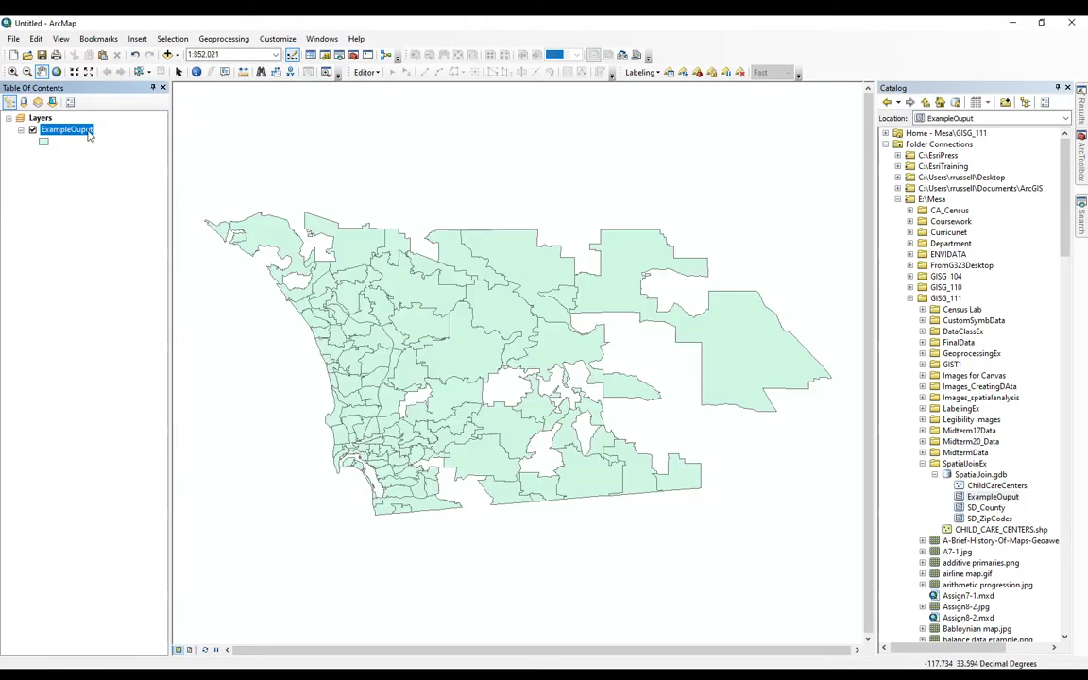
# Review ExampleOuput's attribute table sorted ascending by Join_Count, then close it
pyautogui.rightClick(89, 135)
pyautogui.click(114, 166)
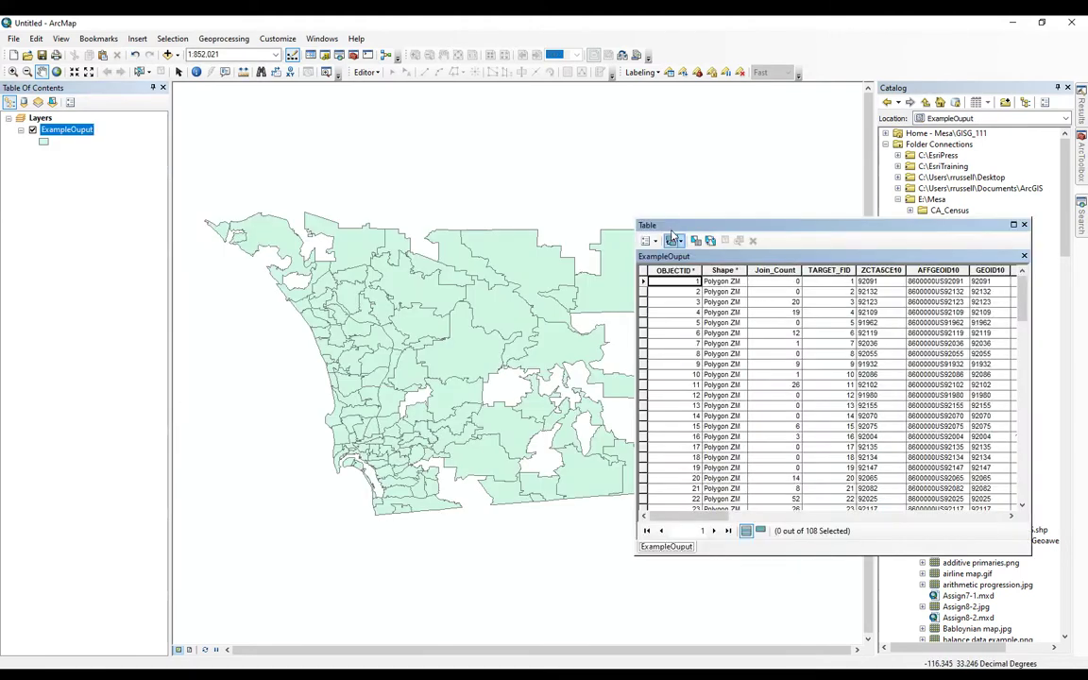
pyautogui.click(774, 270)
pyautogui.rightClick(782, 273)
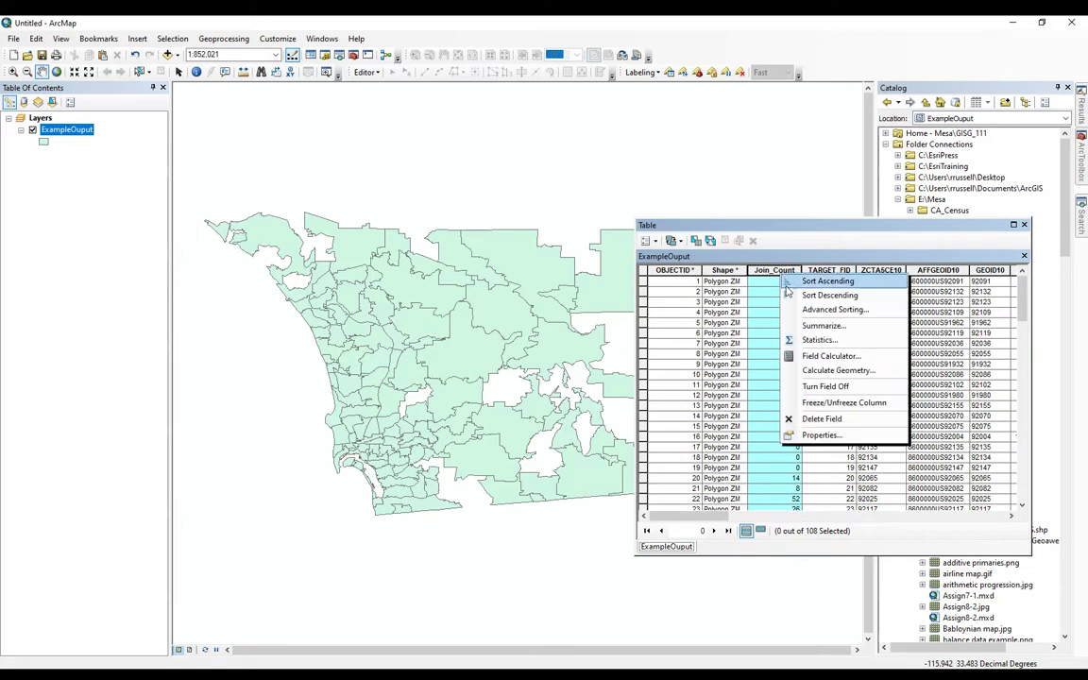
pyautogui.click(787, 283)
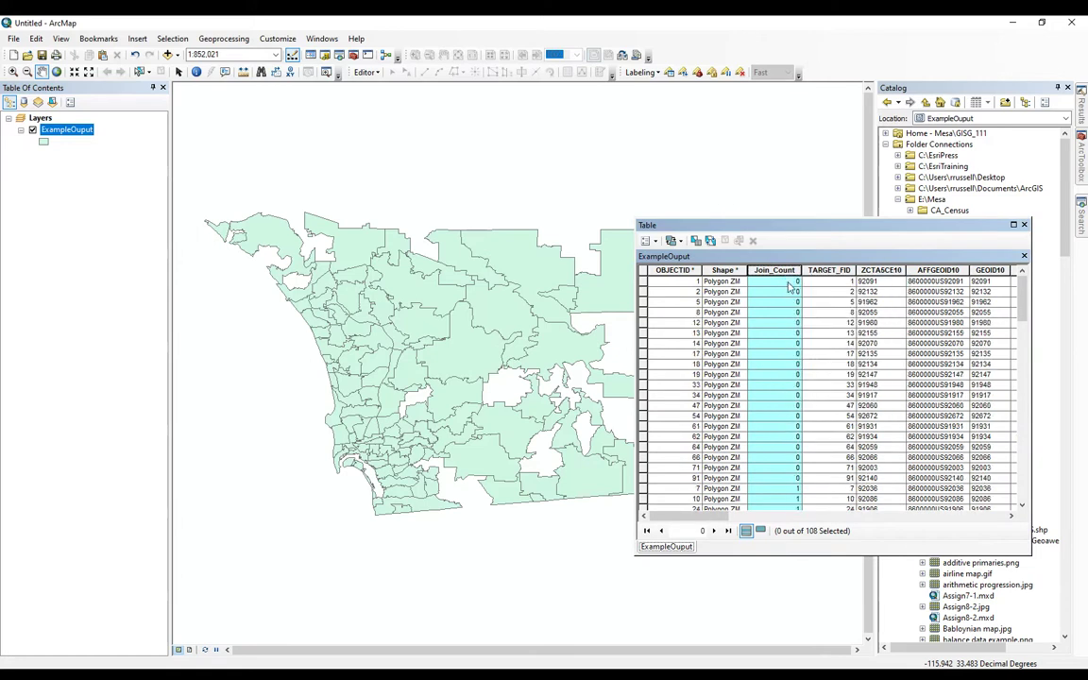
pyautogui.click(1024, 224)
# Symbolize ExampleOuput with graduated symbols on Join_Count, five classes from 0–5 to 38–52
pyautogui.rightClick(62, 130)
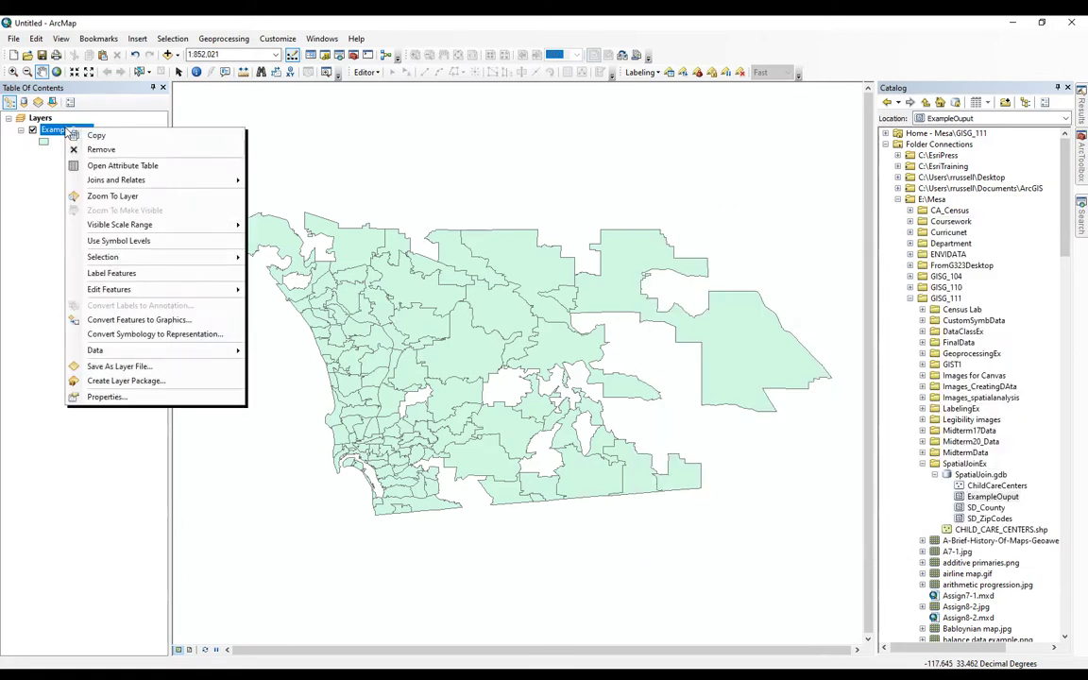
pyautogui.click(104, 396)
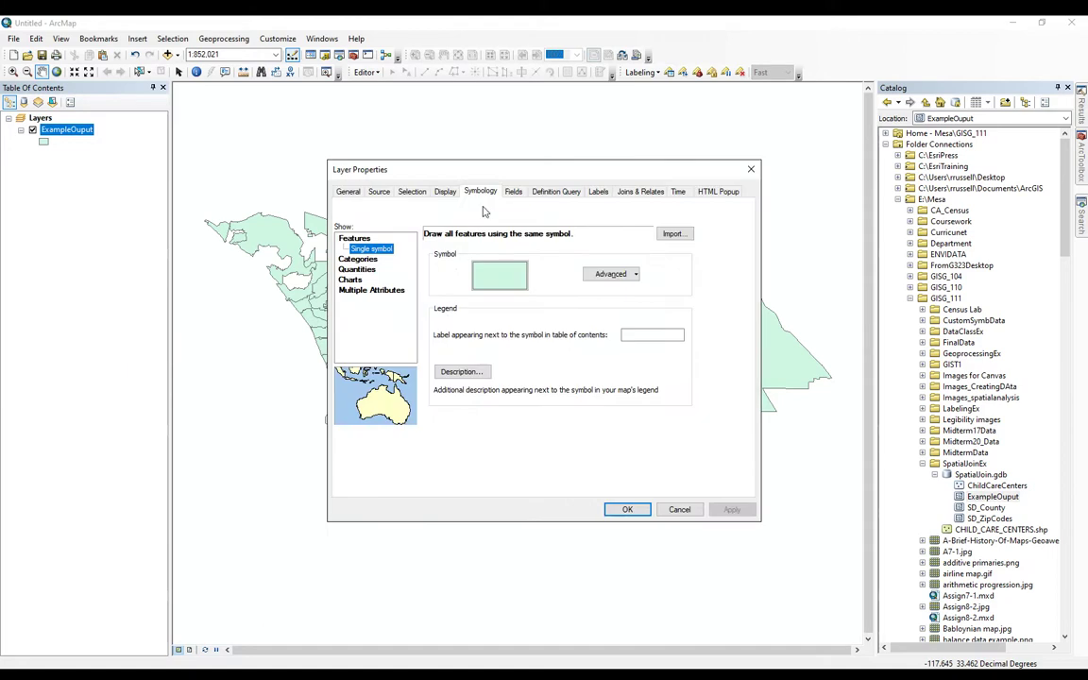
pyautogui.click(357, 270)
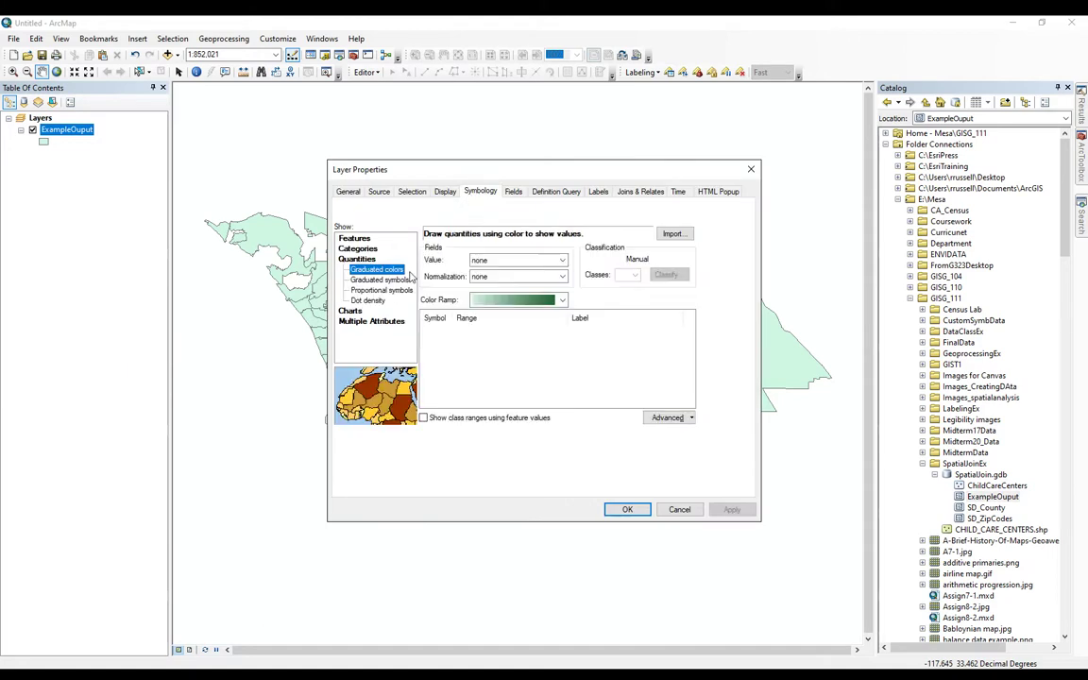
pyautogui.click(379, 279)
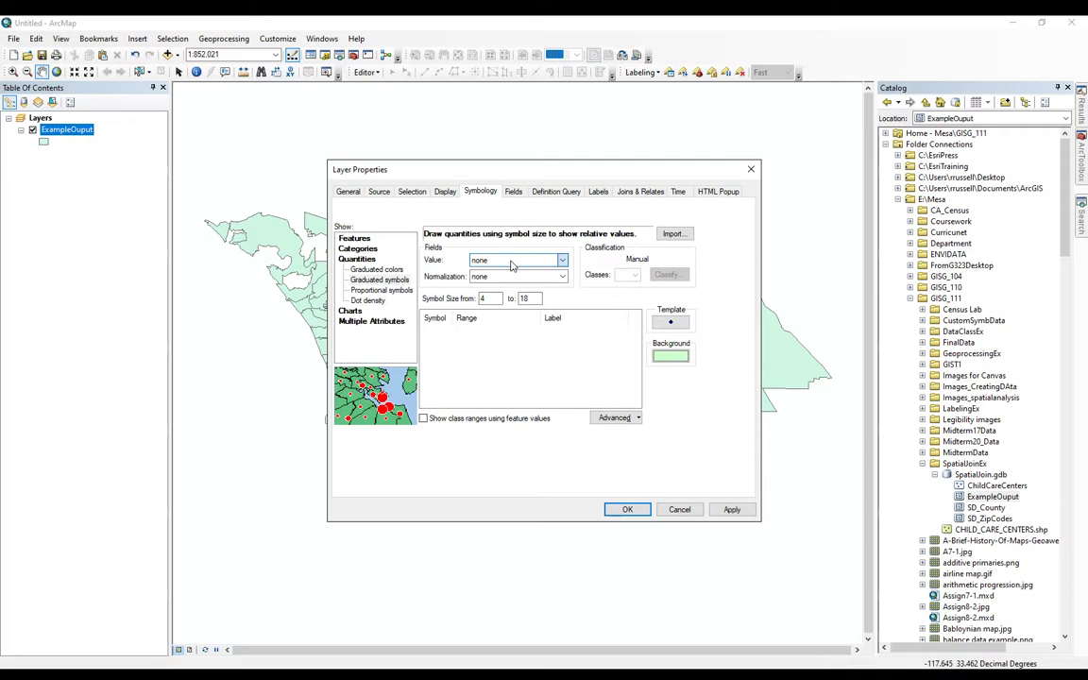
pyautogui.click(562, 259)
pyautogui.click(500, 273)
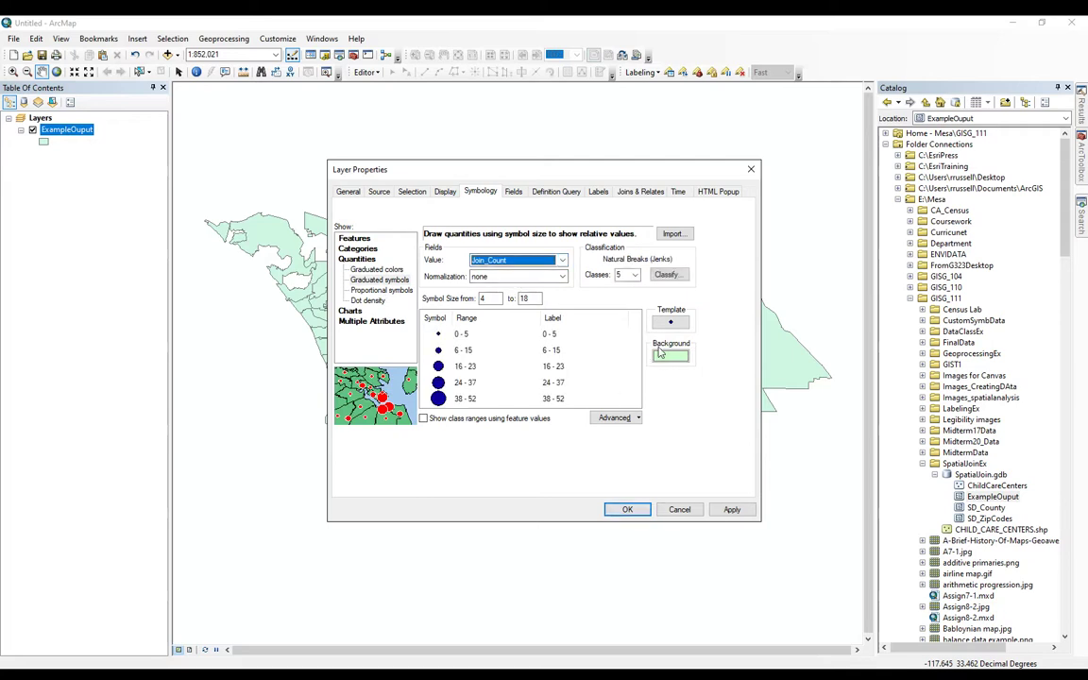
pyautogui.click(732, 509)
pyautogui.click(632, 511)
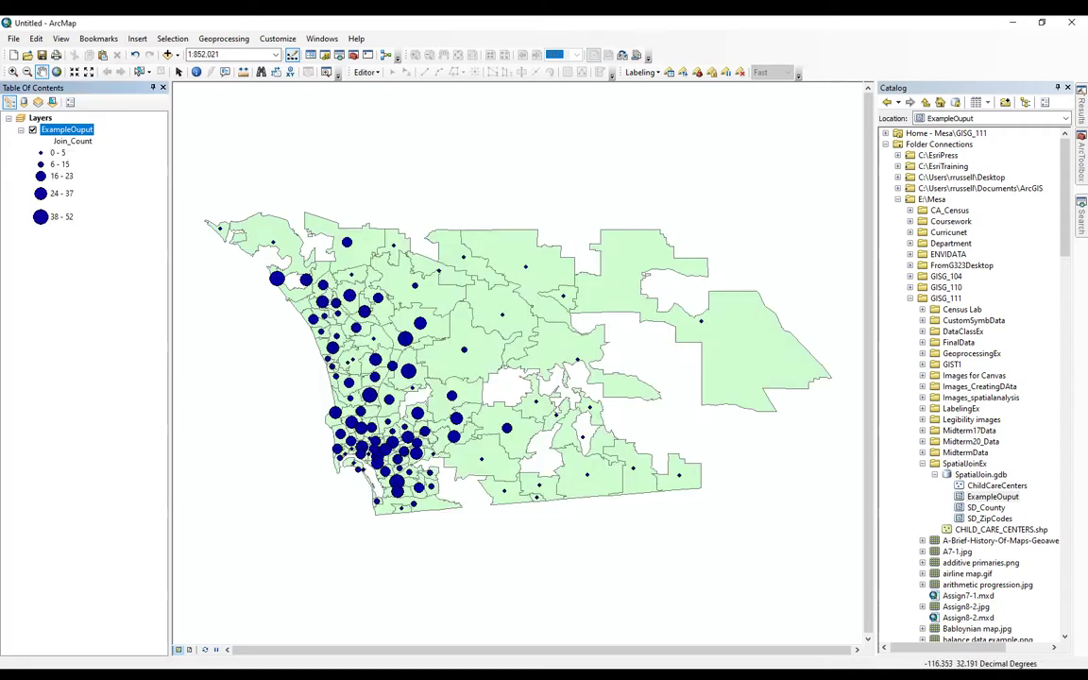